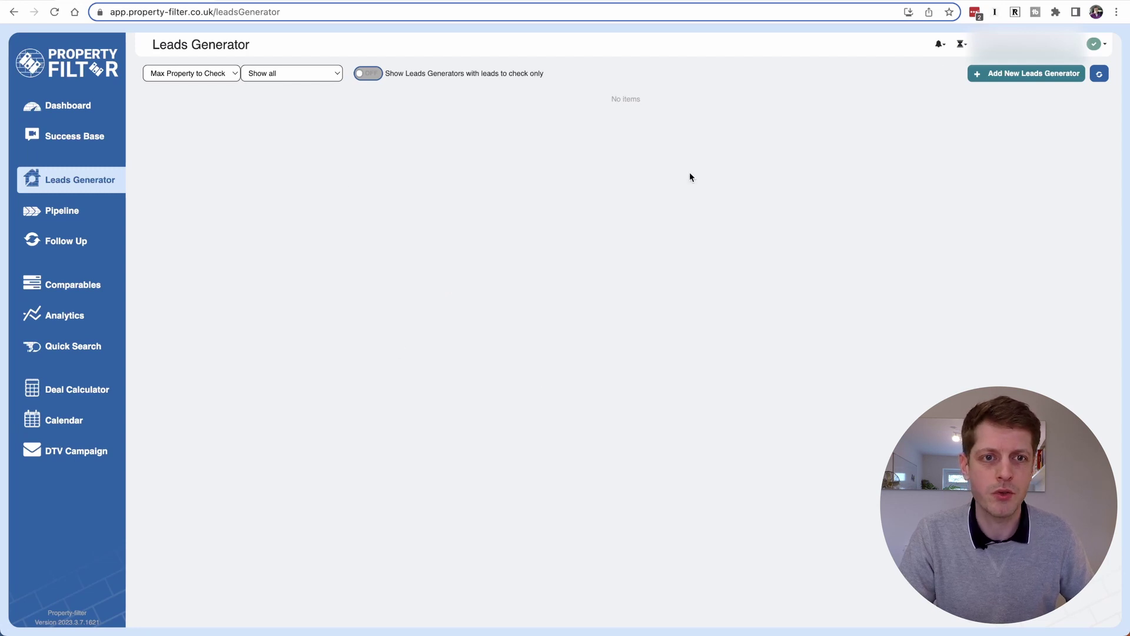
Create a new leads generator on postcode L14 with the radius set to Within 2 miles.
{"action": "left_click", "coordinate": [998, 75]}
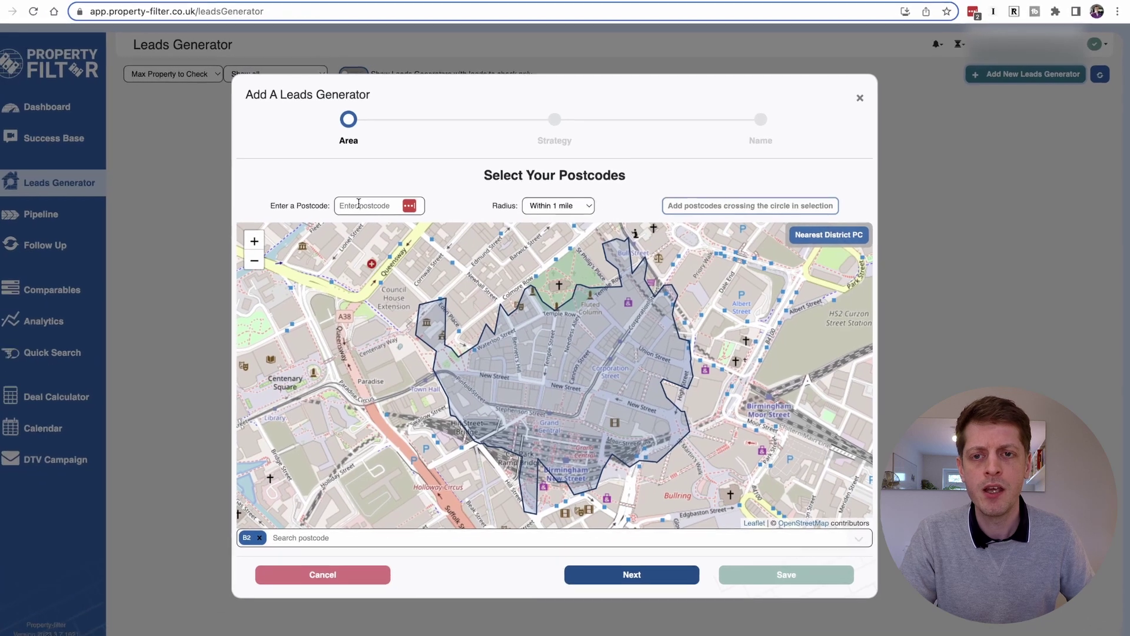
{"action": "left_click", "coordinate": [227, 235]}
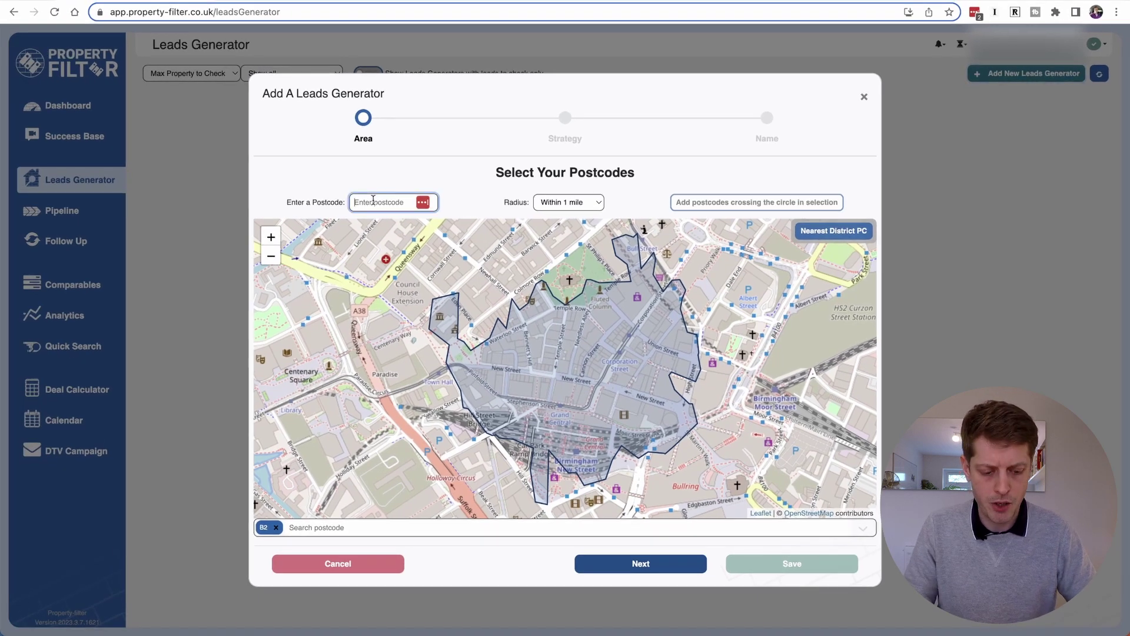
{"action": "type", "text": "L14"}
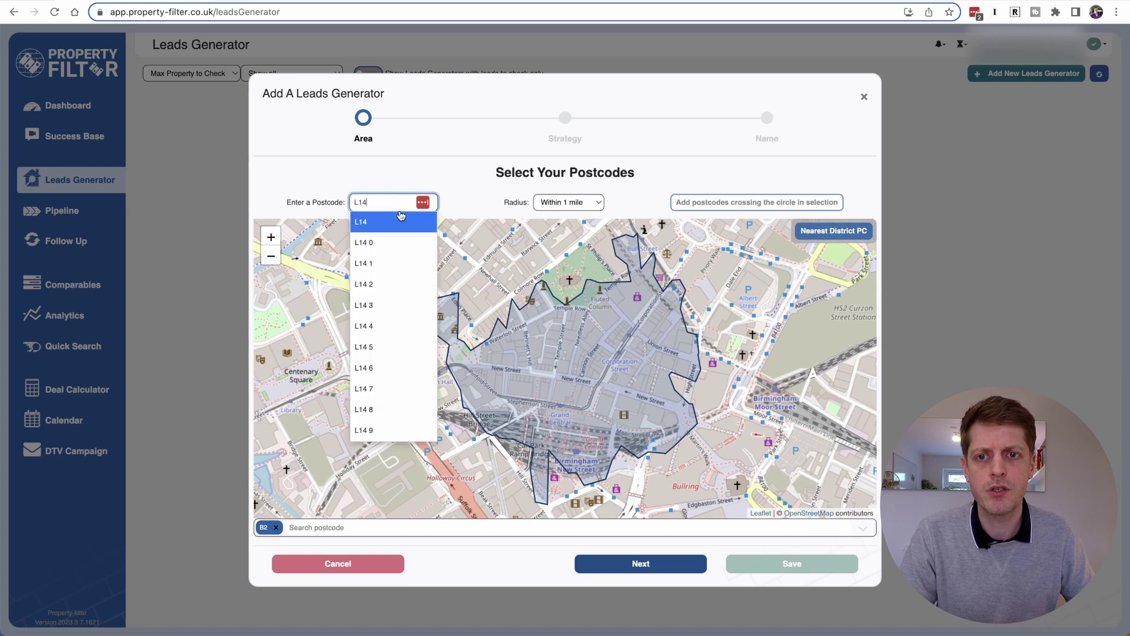
{"action": "left_click", "coordinate": [383, 225]}
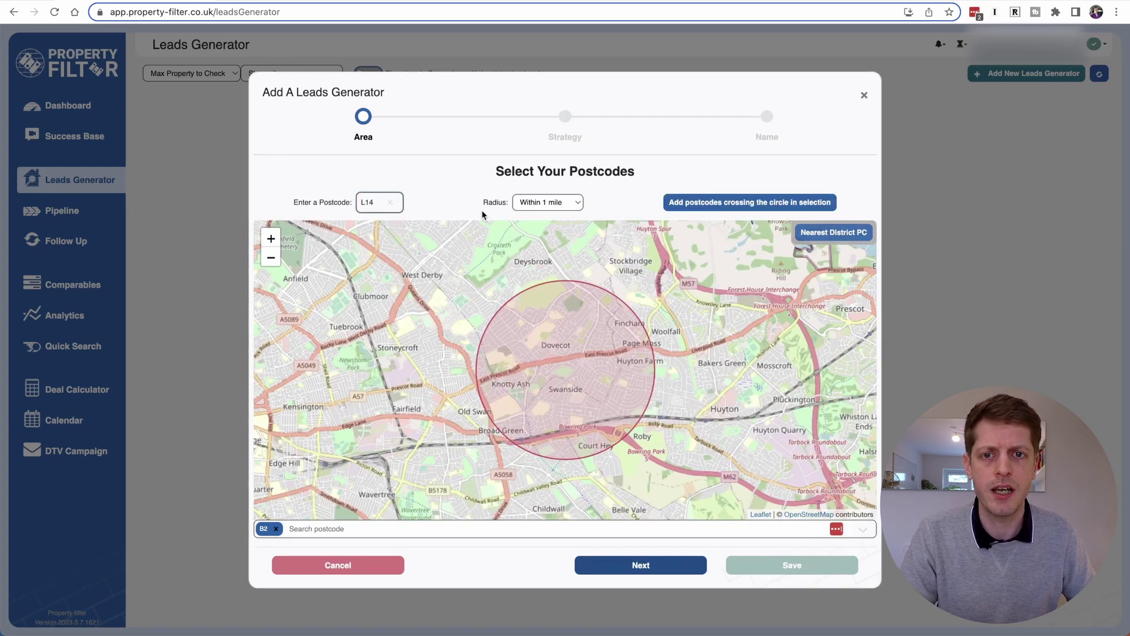
{"action": "left_click", "coordinate": [541, 204]}
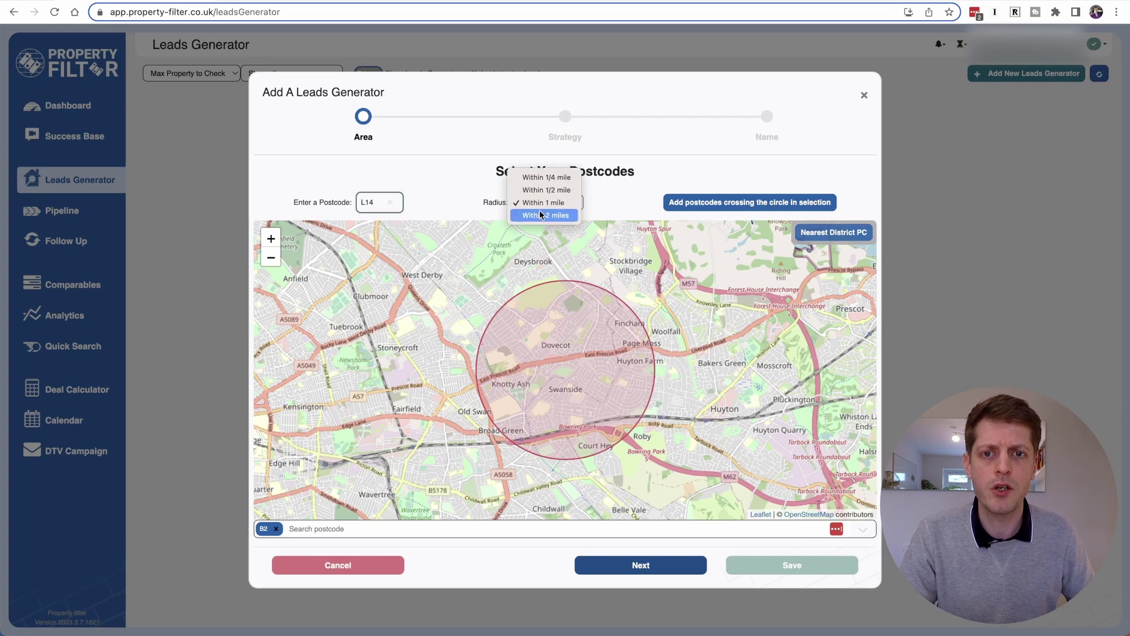
{"action": "left_click", "coordinate": [540, 214]}
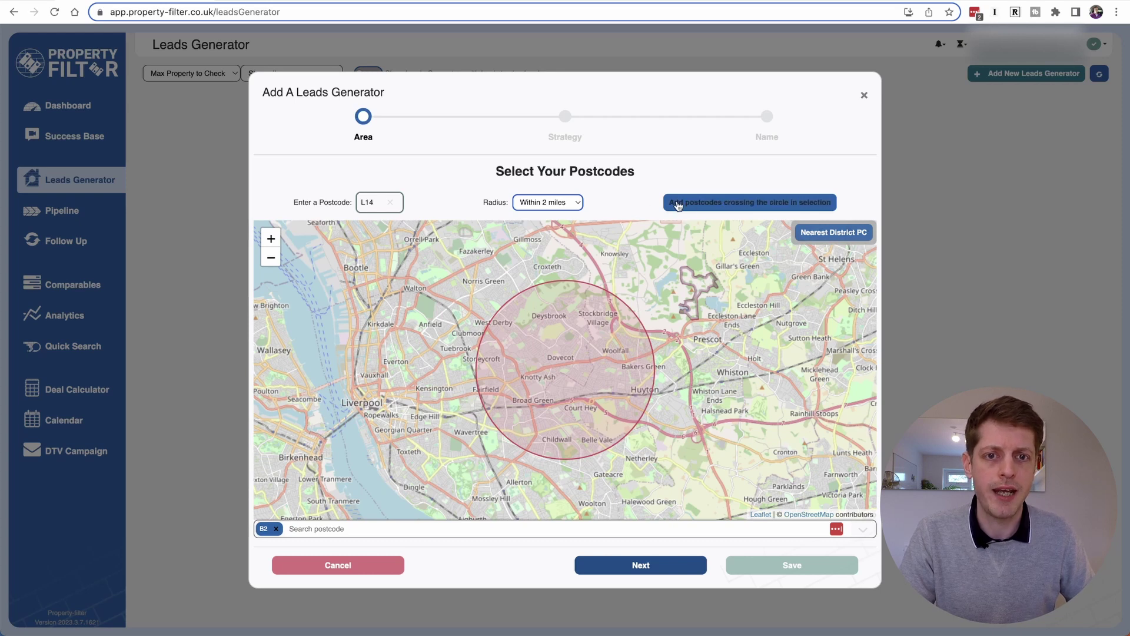
Select the districts crossing the L14 circle plus L33 and WA10, and continue to Strategy.
{"action": "left_click", "coordinate": [711, 204]}
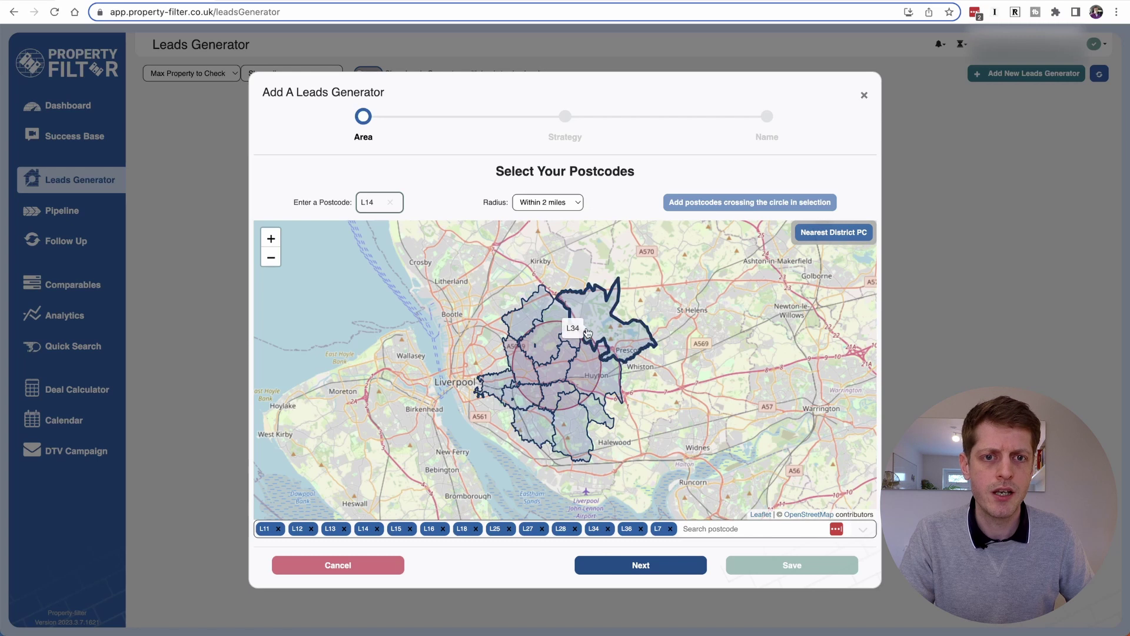
{"action": "left_click", "coordinate": [814, 235]}
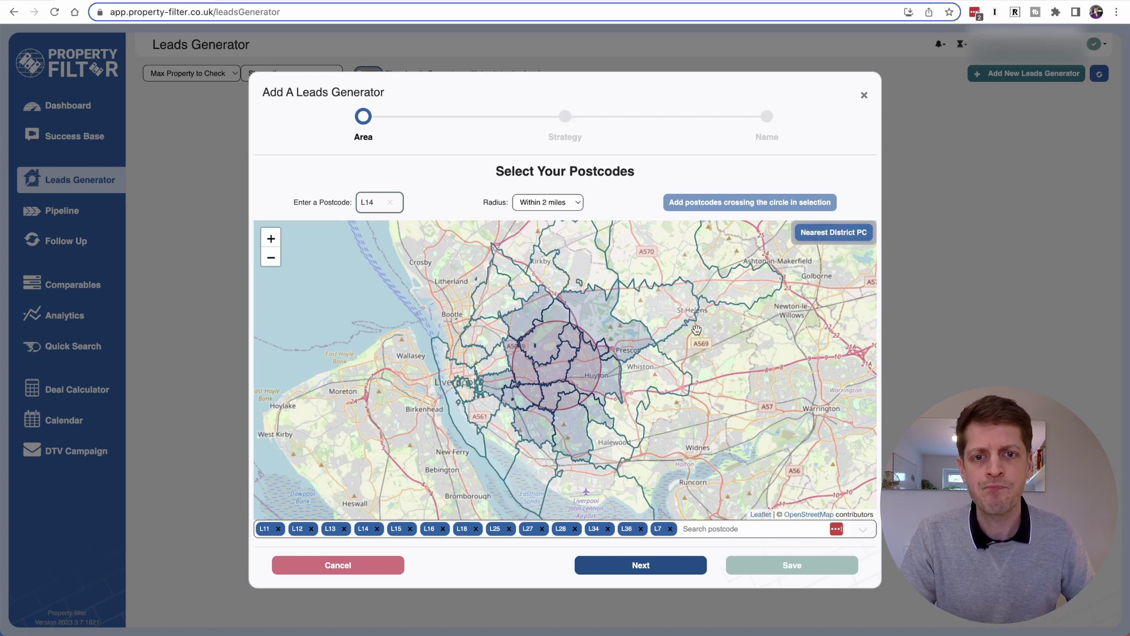
{"action": "left_click", "coordinate": [586, 255]}
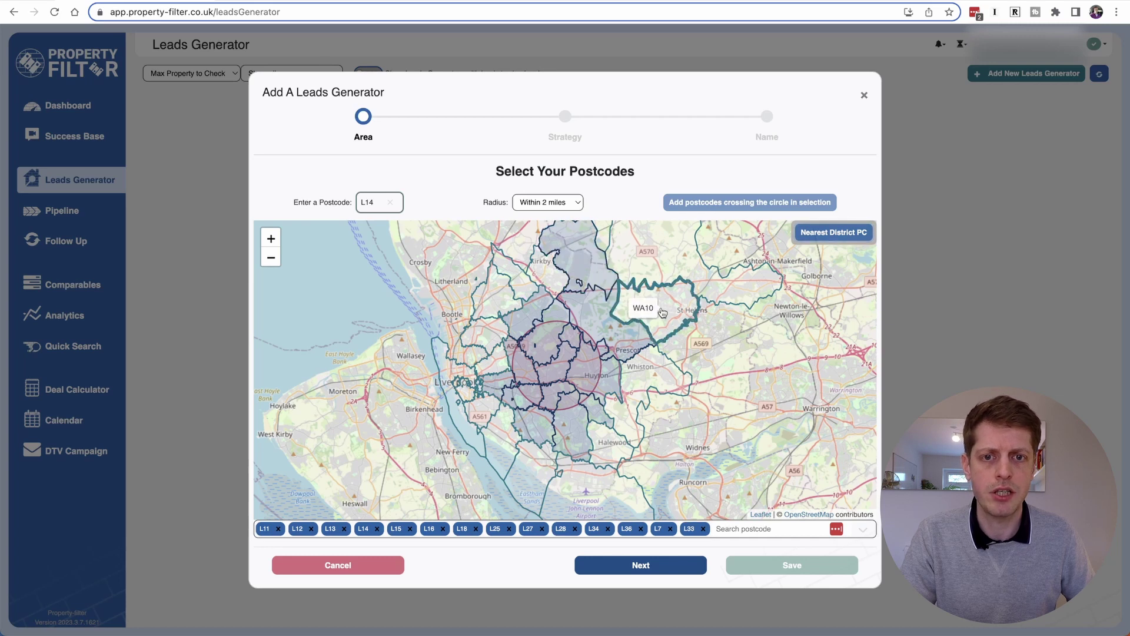
{"action": "left_click", "coordinate": [662, 313]}
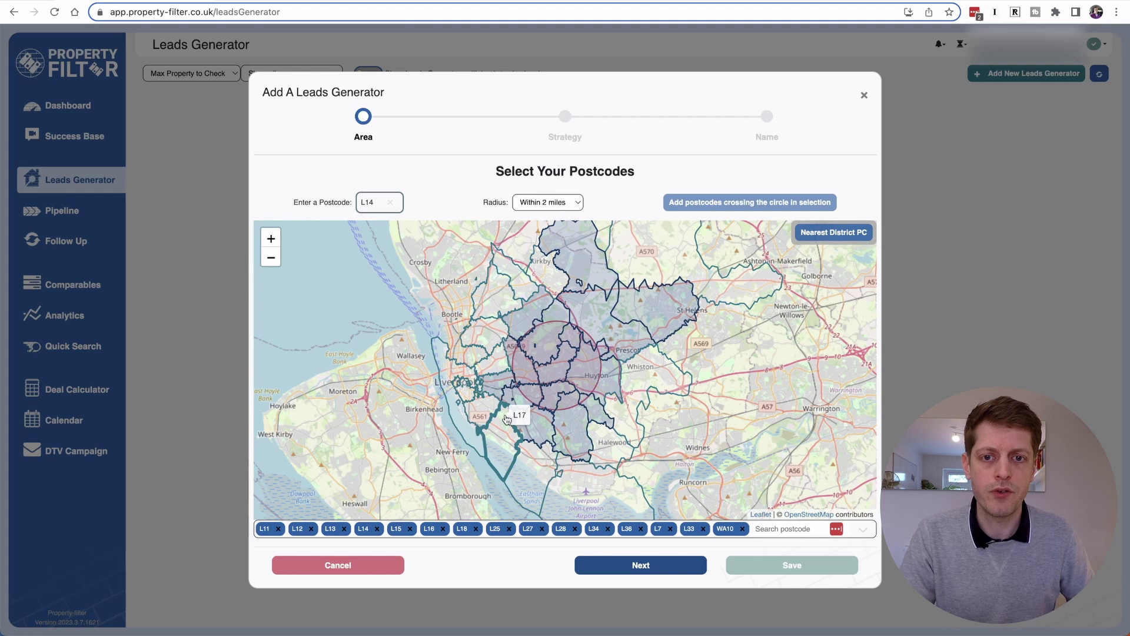
{"action": "left_click", "coordinate": [641, 566]}
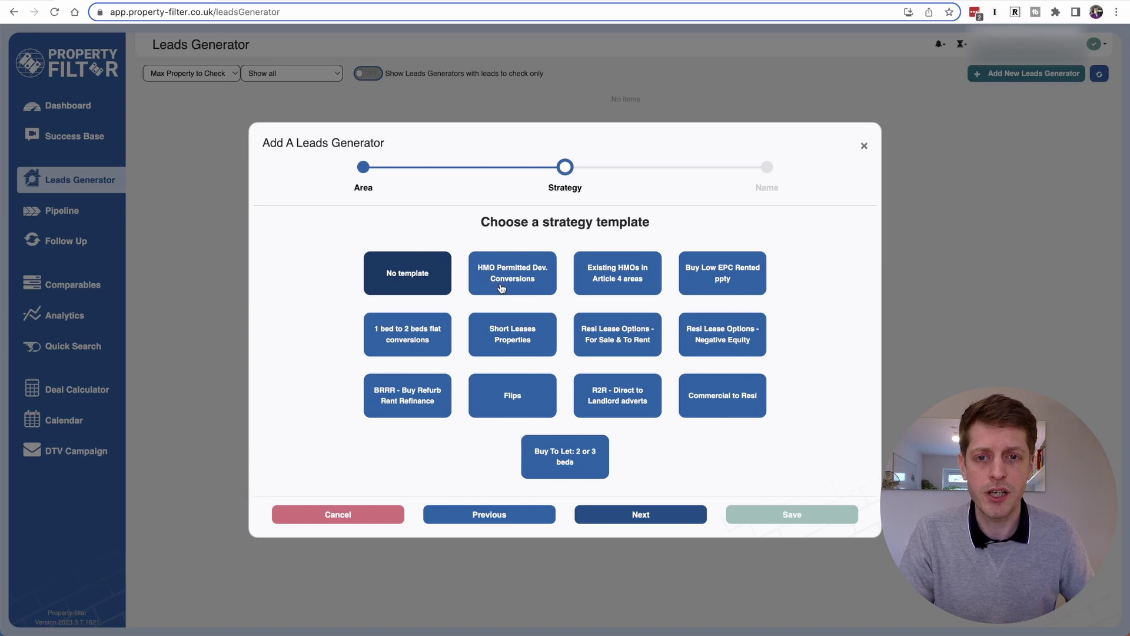
Choose the HMO Permitted Dev. Conversions template and name the generator LVP_HMO_PD.
{"action": "left_click", "coordinate": [517, 273]}
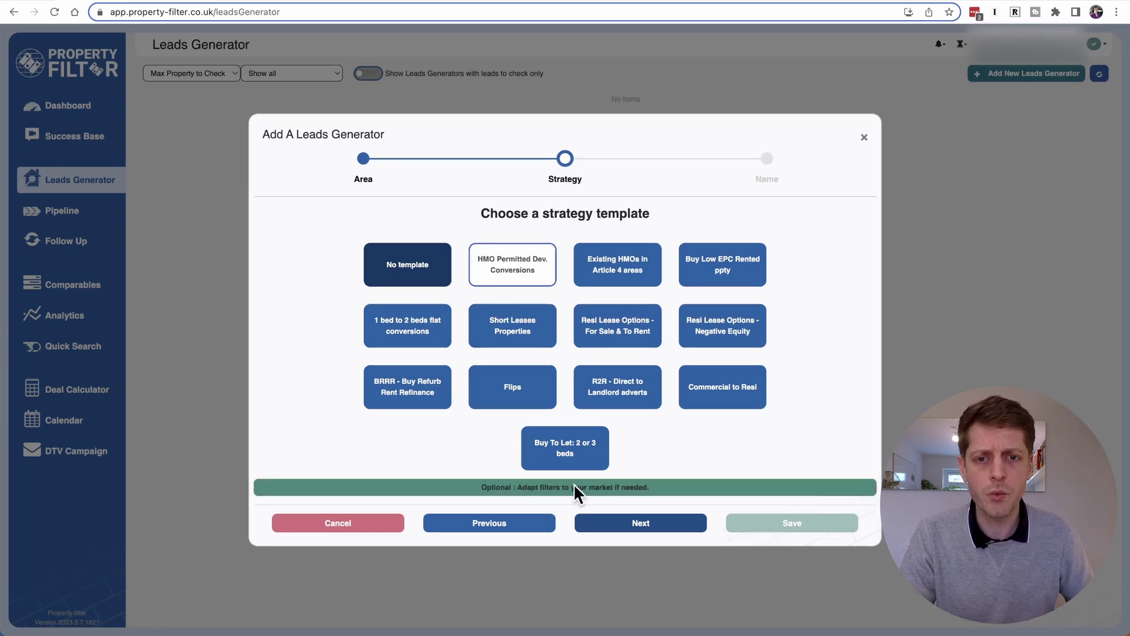
{"action": "left_click", "coordinate": [631, 528]}
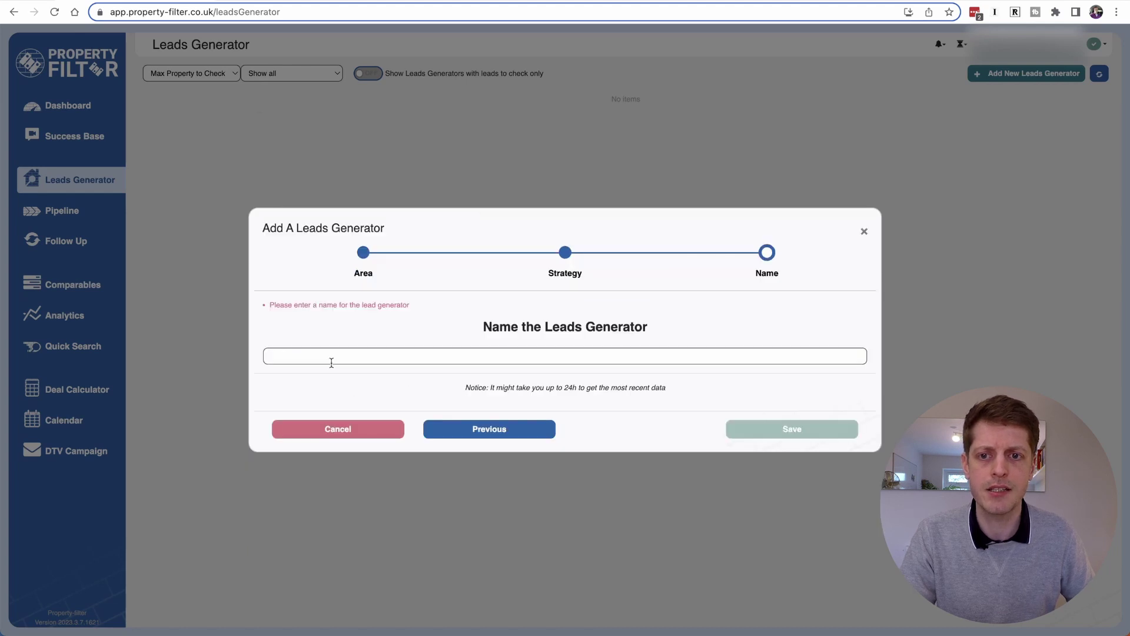
{"action": "left_click", "coordinate": [331, 360]}
{"action": "type", "text": "LVP_HMO_PD"}
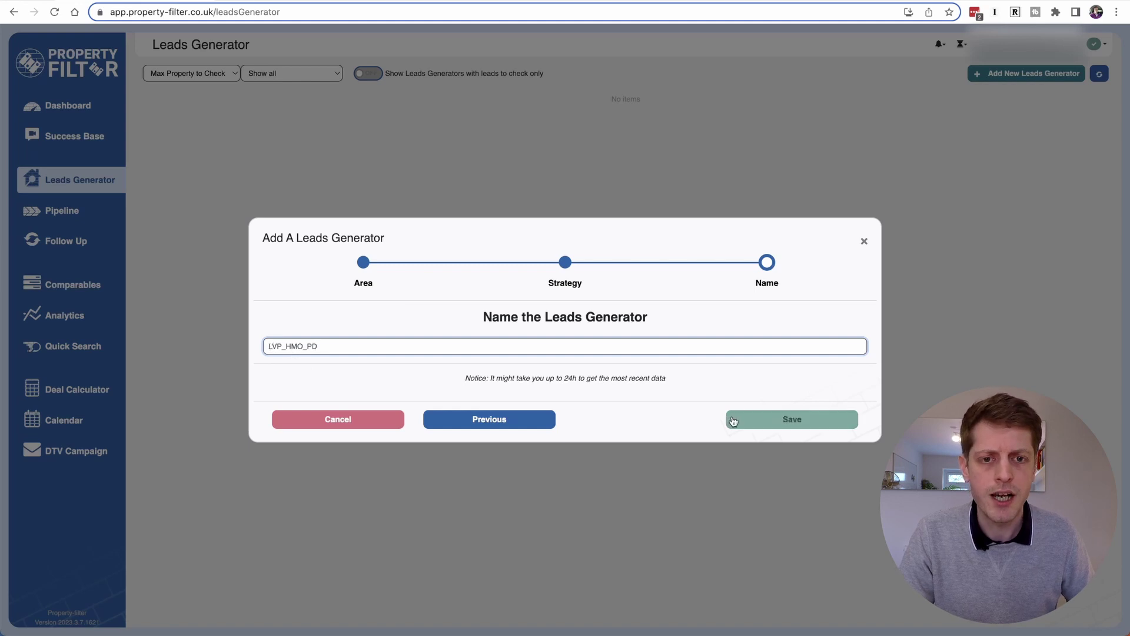
Save the LVP_HMO_PD generator and show the action overlay on its card.
{"action": "left_click", "coordinate": [734, 419]}
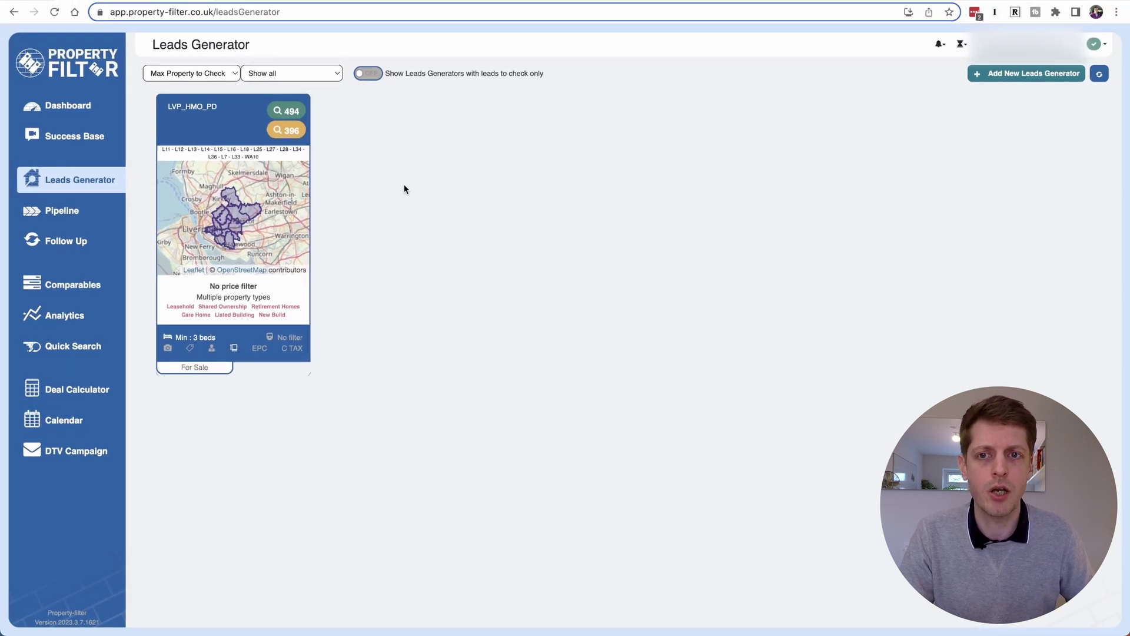
{"action": "left_click", "coordinate": [247, 111]}
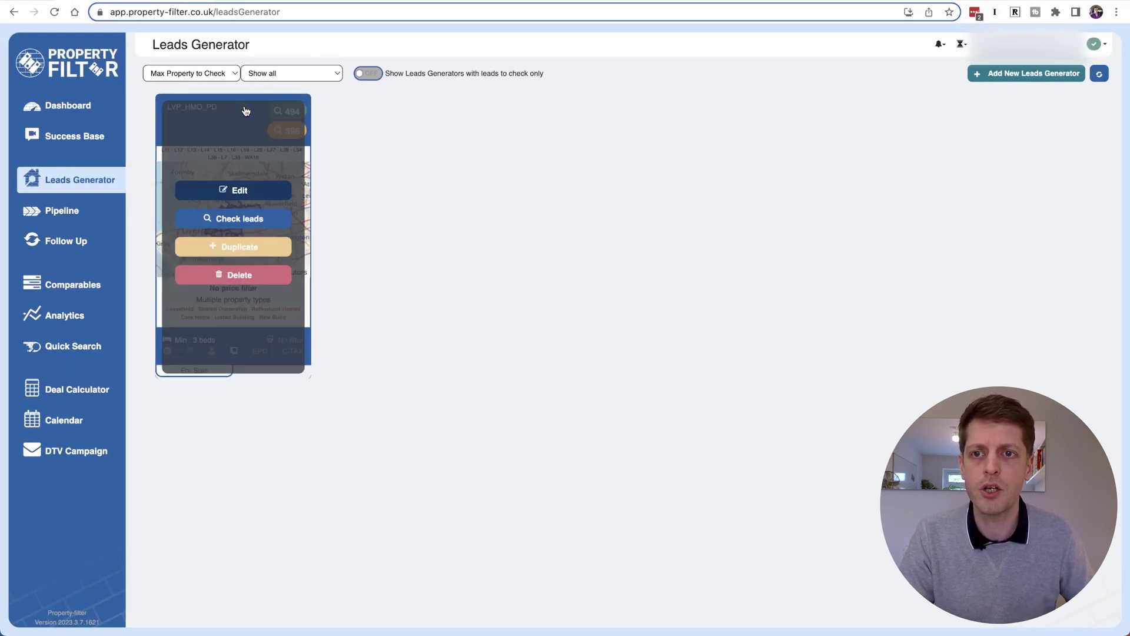
Edit LVP_HMO_PD, removing the L33 and WA10 districts from its area.
{"action": "left_click", "coordinate": [243, 195]}
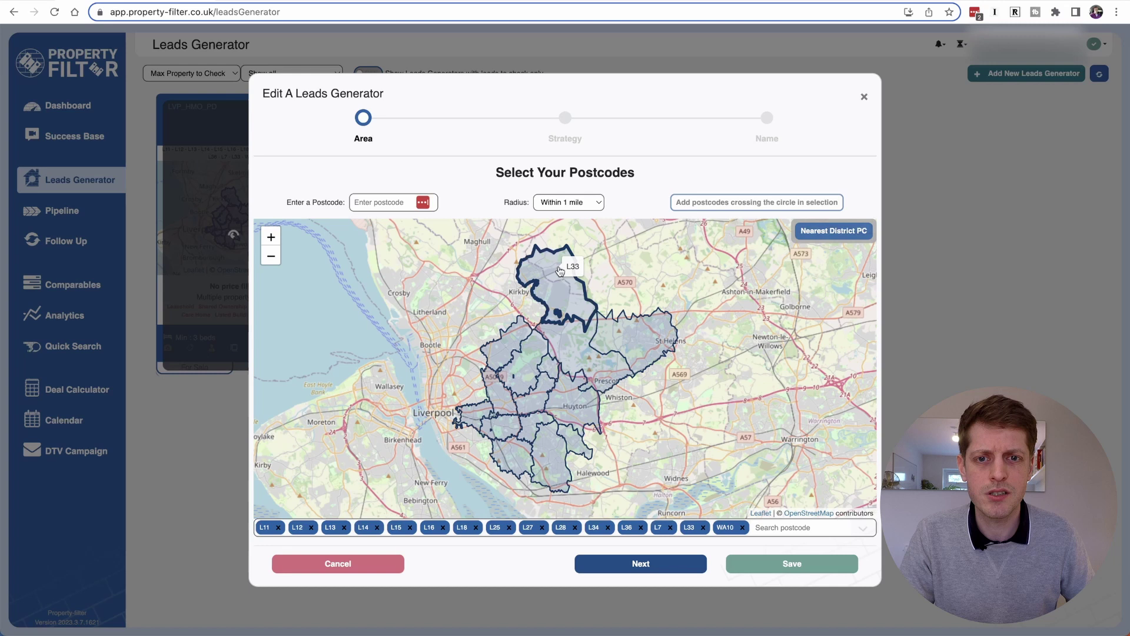
{"action": "left_click", "coordinate": [564, 270]}
{"action": "left_click", "coordinate": [655, 335]}
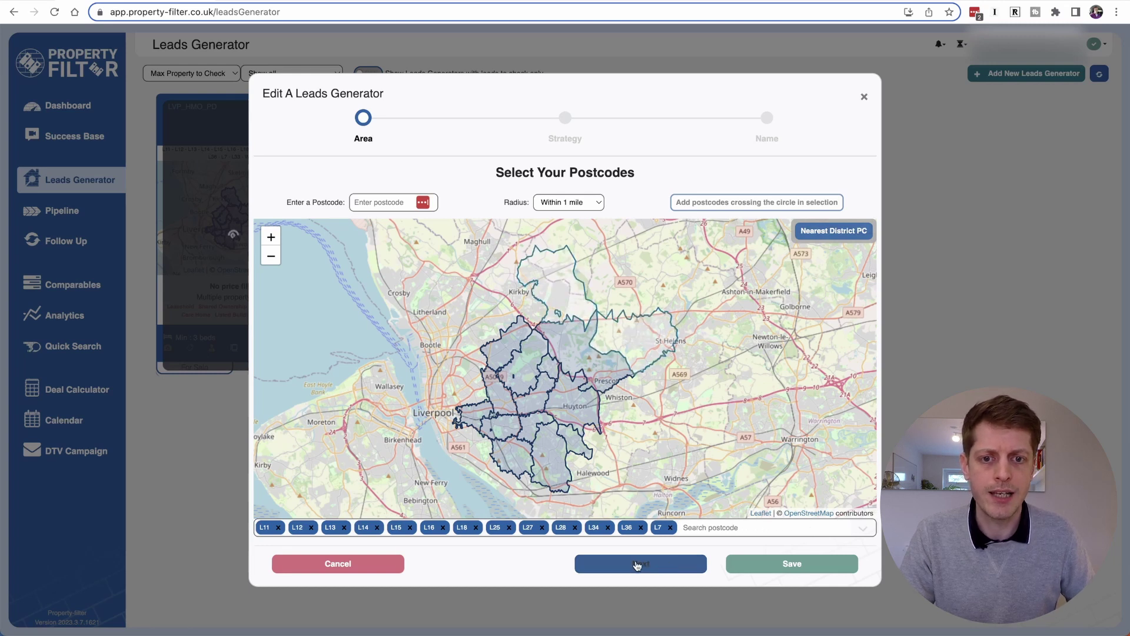
{"action": "left_click", "coordinate": [637, 564]}
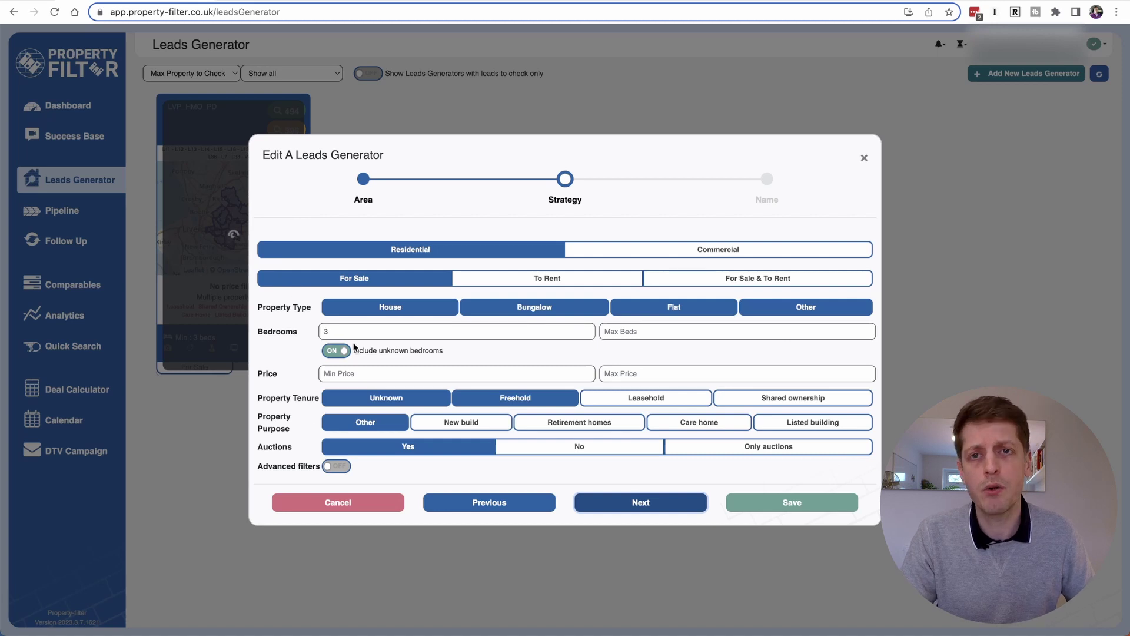
Enter 3 in the maximum price filter.
{"action": "left_click", "coordinate": [624, 368]}
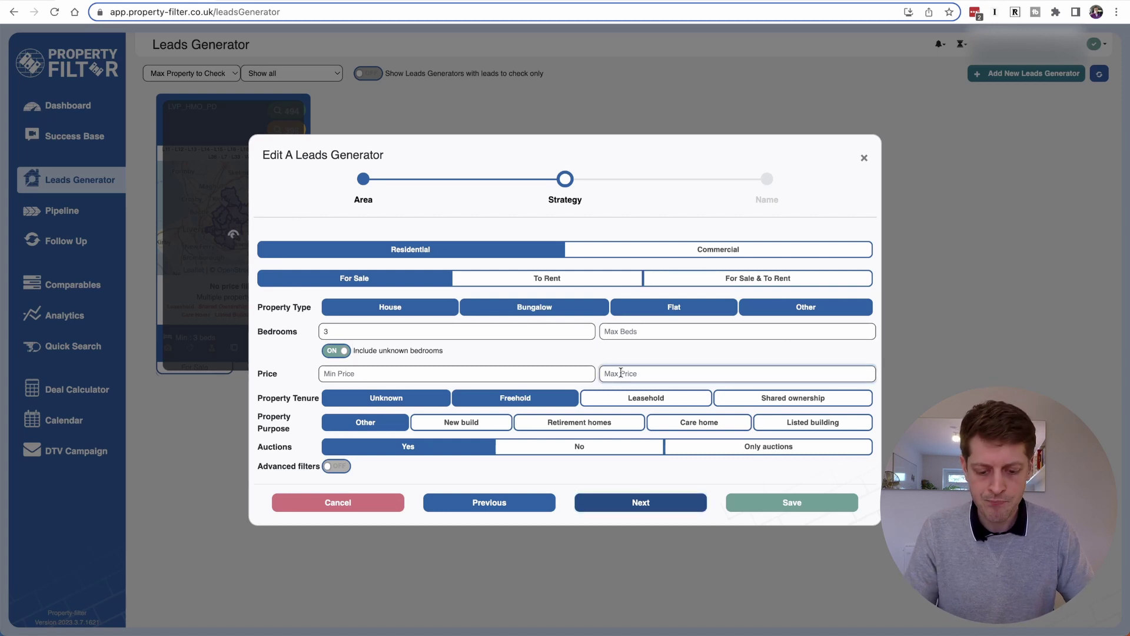
{"action": "type", "text": "300000"}
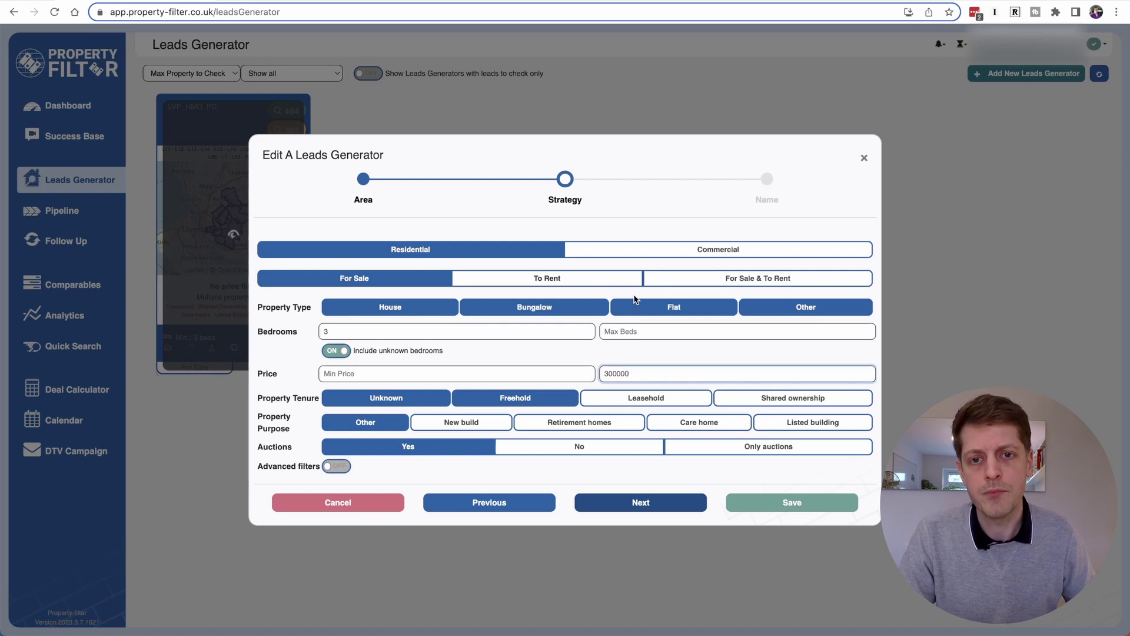
{"action": "left_click", "coordinate": [695, 352]}
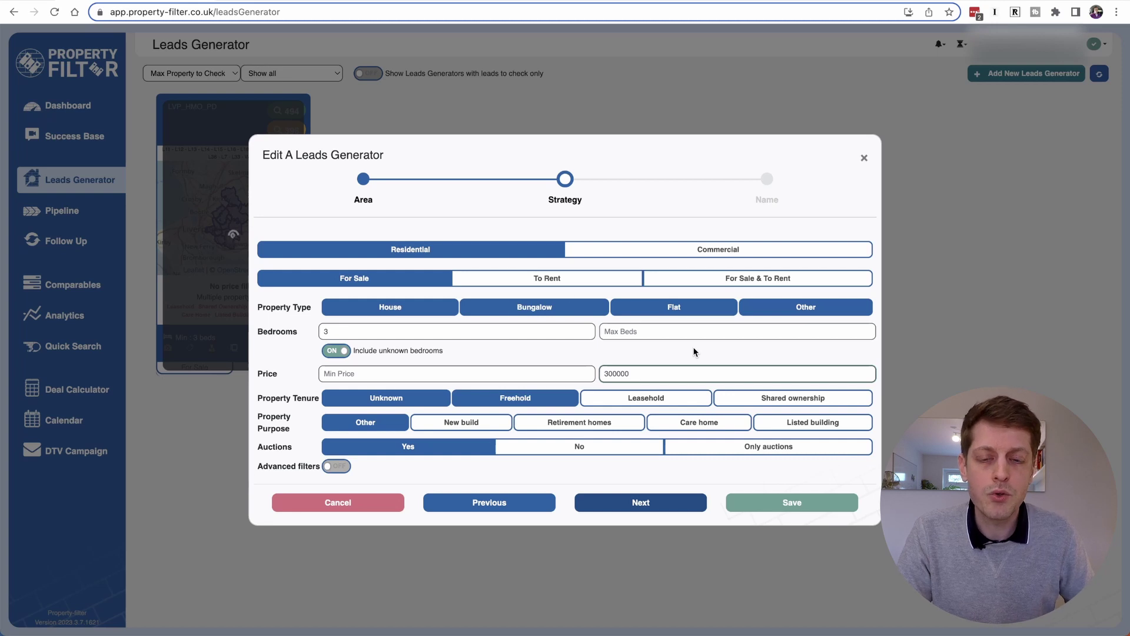
Deselect Bungalow, Flat and Other to leave houses only, and set Auctions to No.
{"action": "left_click", "coordinate": [516, 307]}
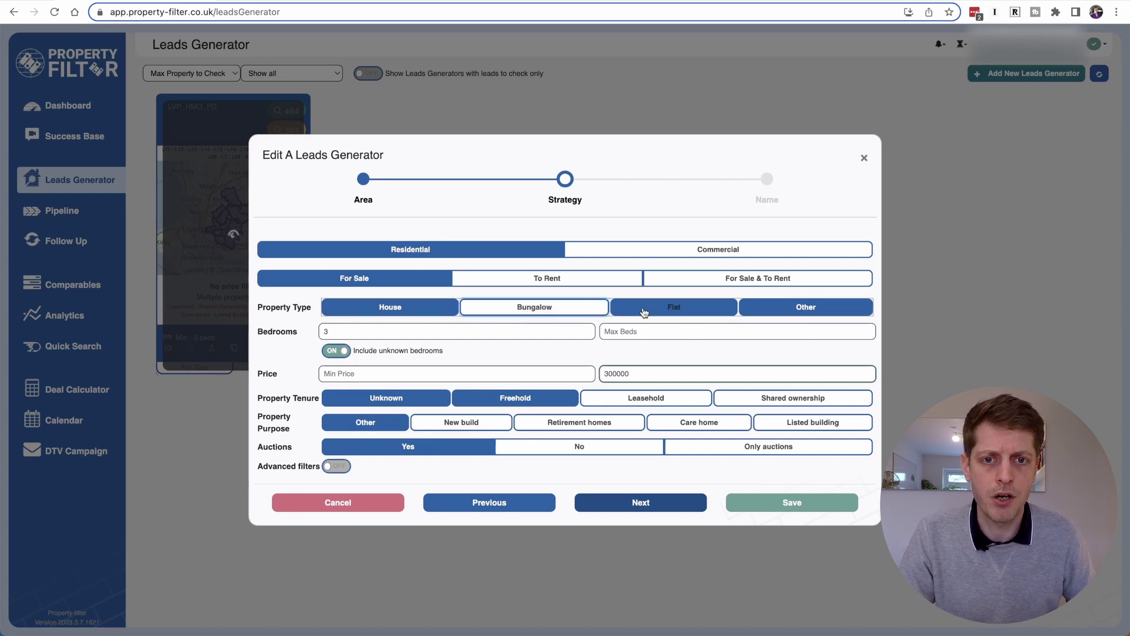
{"action": "left_click", "coordinate": [654, 307]}
{"action": "left_click", "coordinate": [822, 308]}
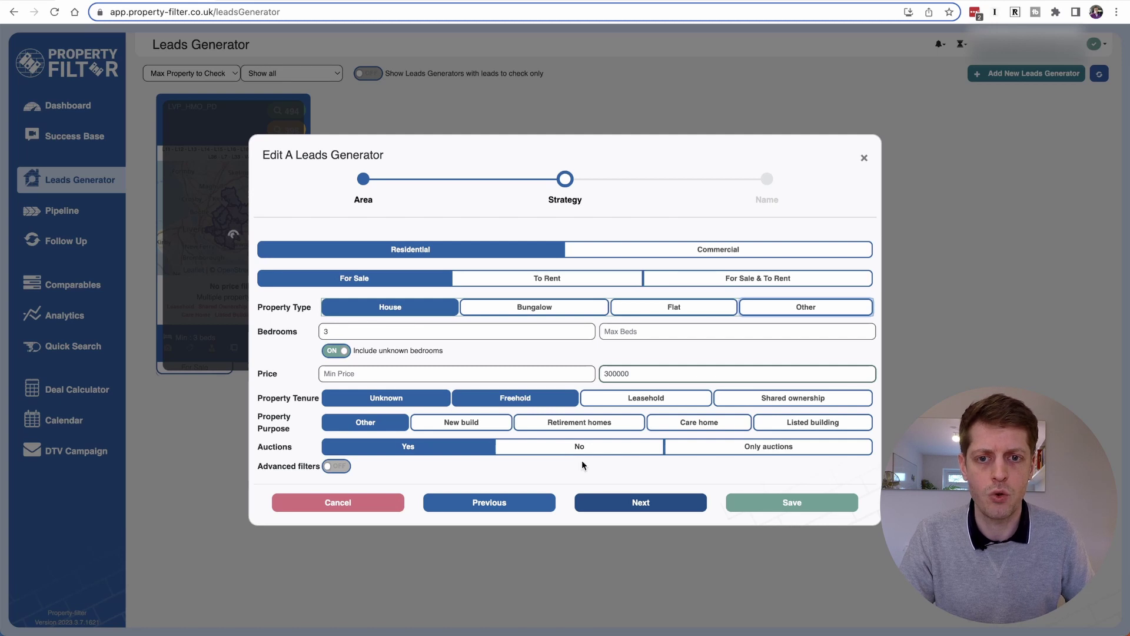
{"action": "left_click", "coordinate": [565, 452]}
Save and confirm the edited LVP_HMO_PD strategy.
{"action": "left_click", "coordinate": [772, 504]}
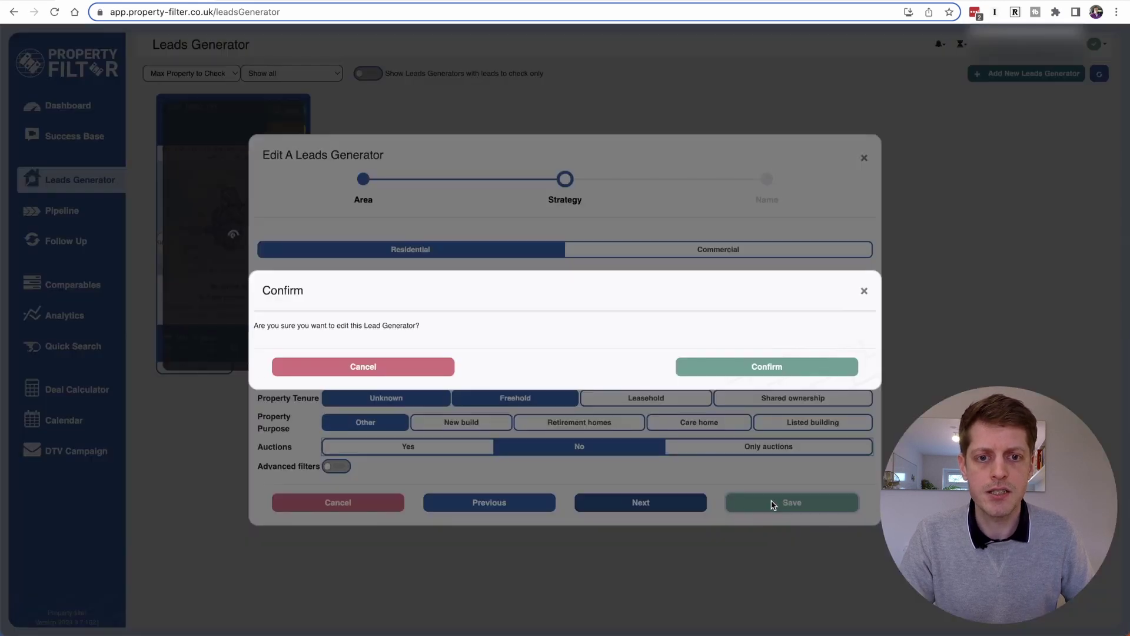
{"action": "left_click", "coordinate": [762, 366]}
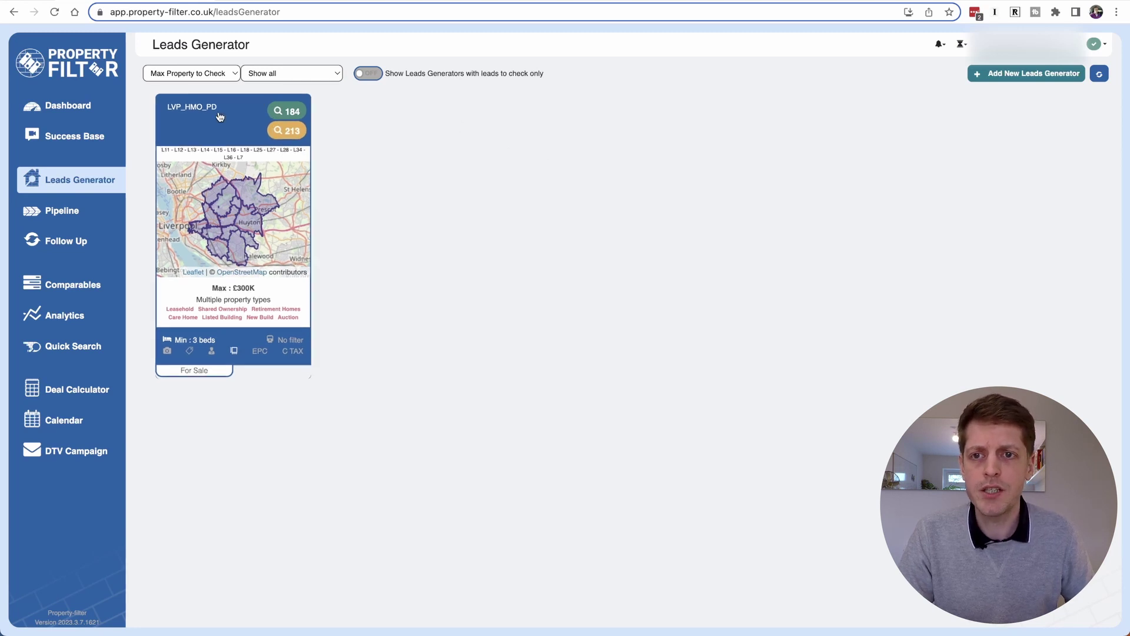
Edit LVP_HMO_PD's Strategy step with Advanced filters on and Specific filters expanded.
{"action": "mouse_move", "coordinate": [217, 116]}
{"action": "left_click", "coordinate": [242, 194]}
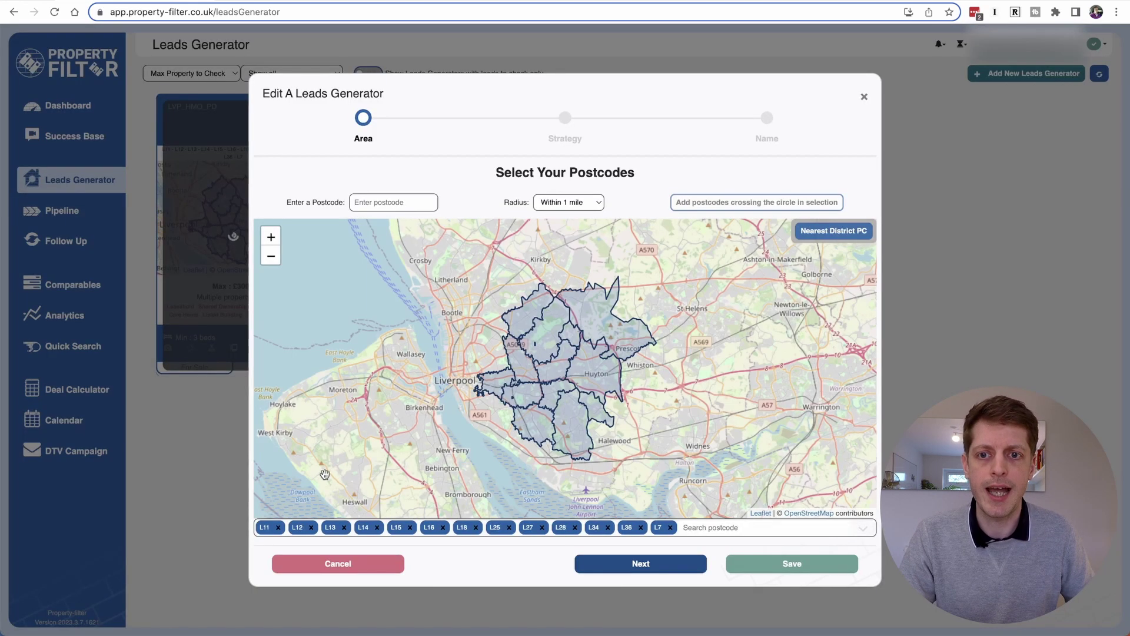
{"action": "left_click", "coordinate": [572, 125]}
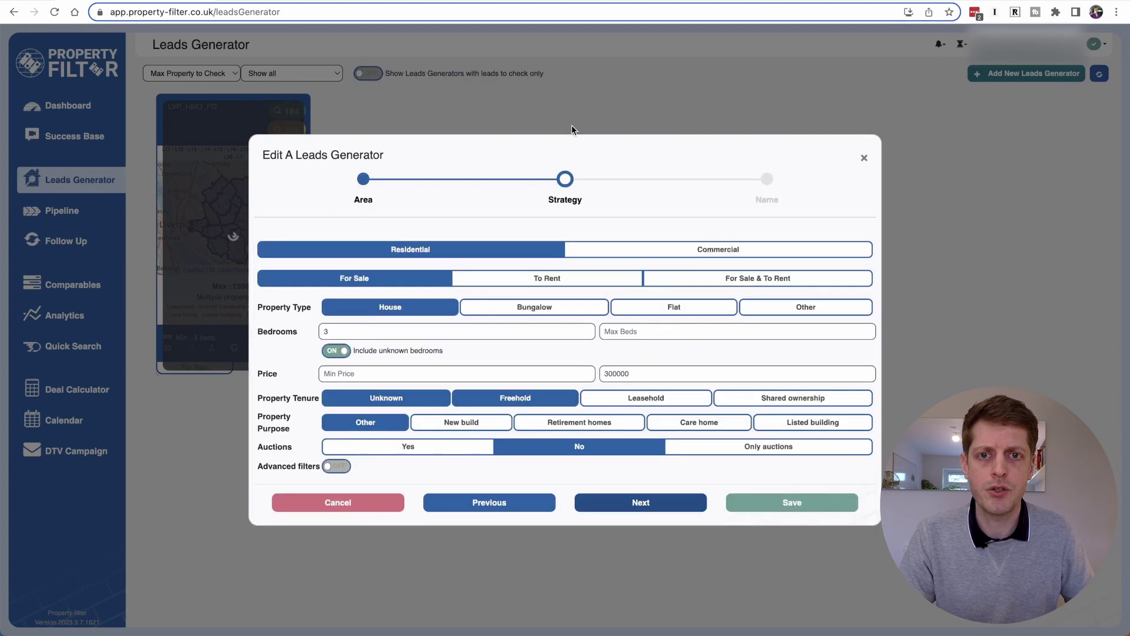
{"action": "left_click", "coordinate": [332, 467]}
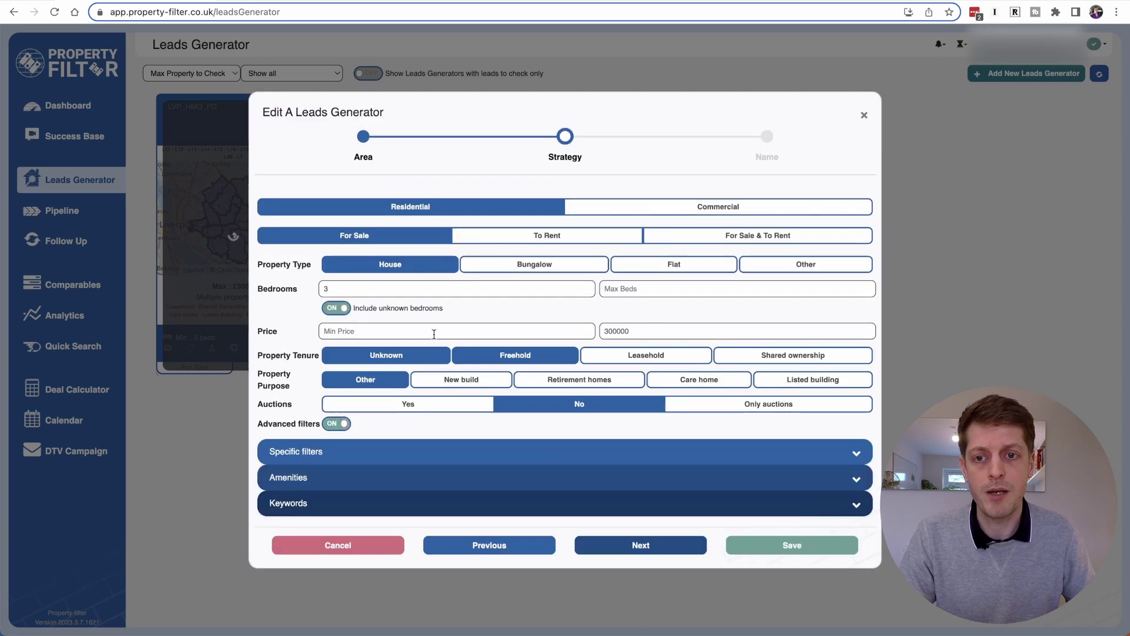
{"action": "left_click", "coordinate": [306, 450]}
{"action": "scroll", "coordinate": [410, 235], "scroll_direction": "down", "scroll_amount": 7}
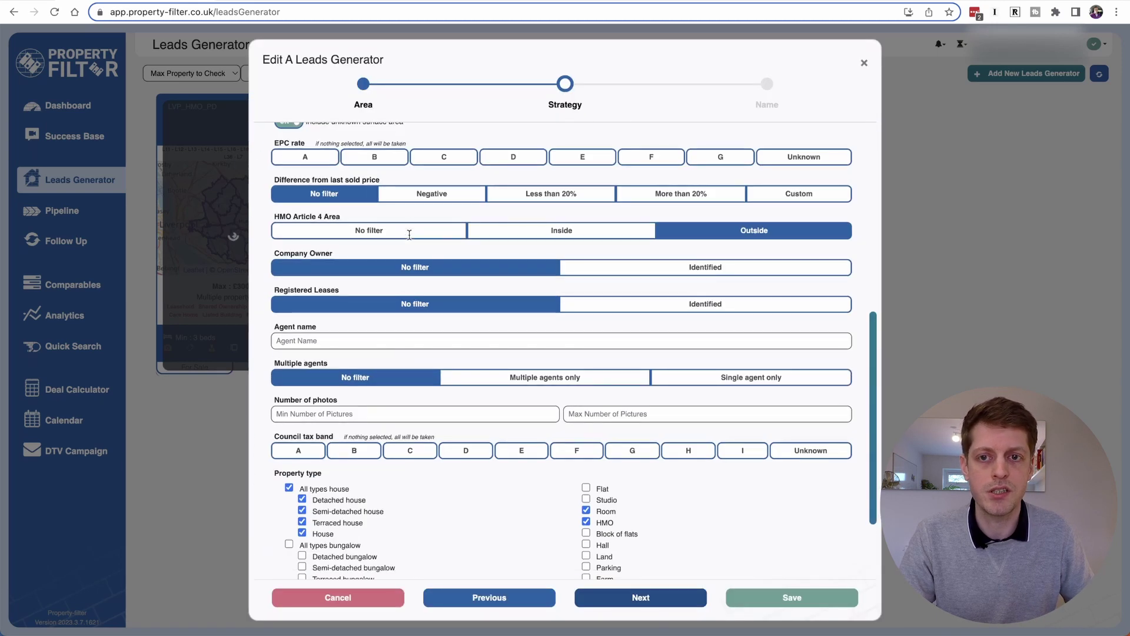
{"action": "scroll", "coordinate": [410, 237], "scroll_direction": "up", "scroll_amount": 3}
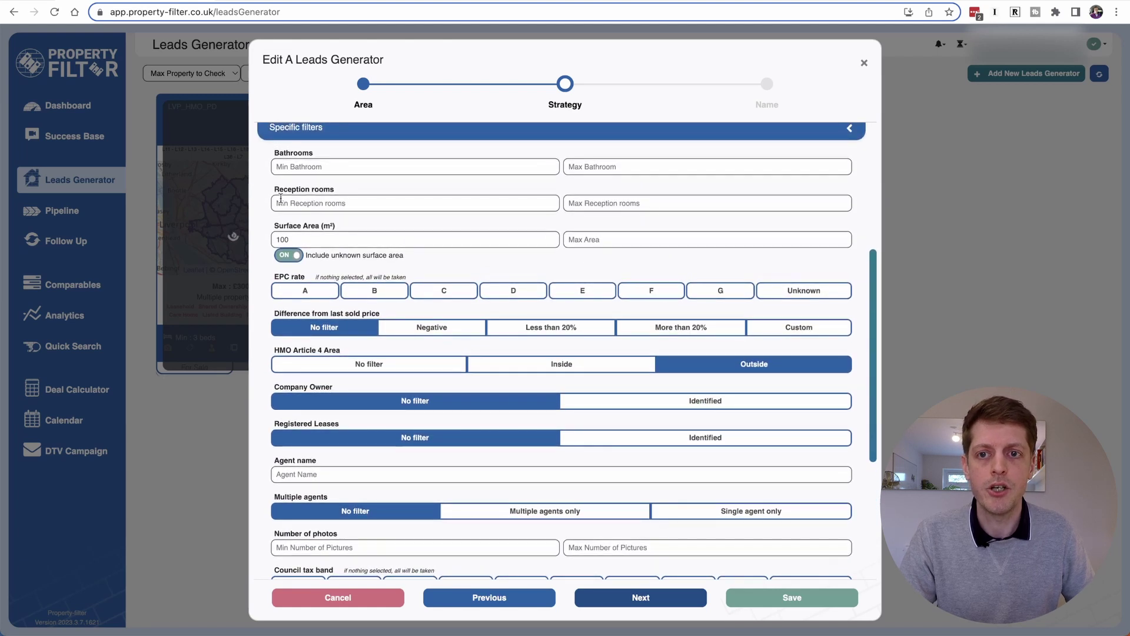
Set Min Reception rooms to 1, then save and confirm the change.
{"action": "left_click", "coordinate": [281, 199]}
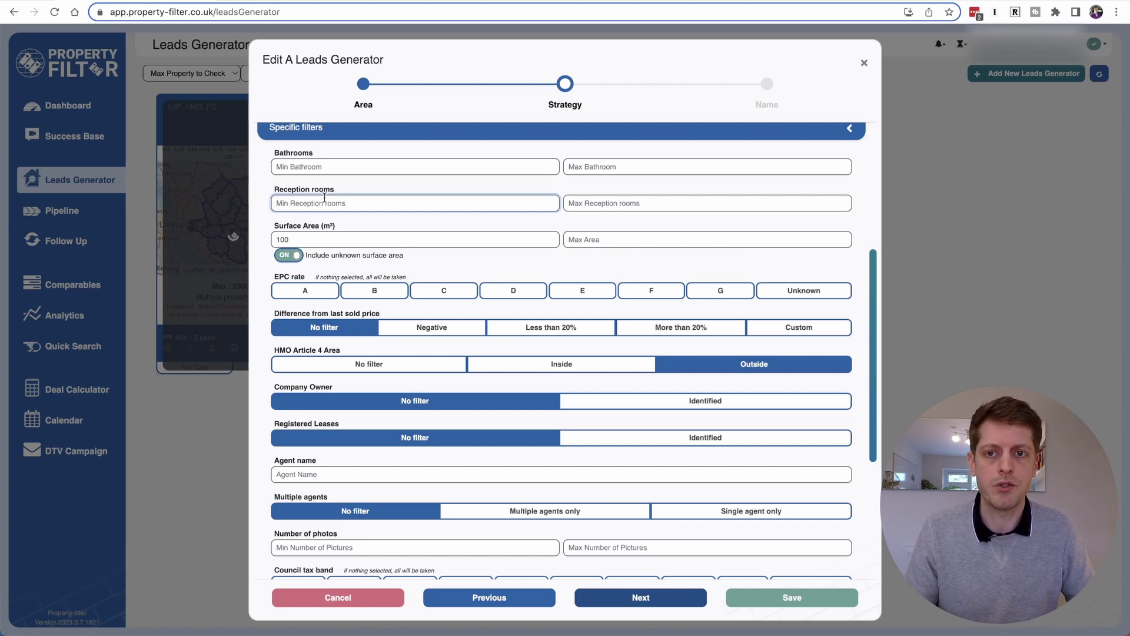
{"action": "type", "text": "1"}
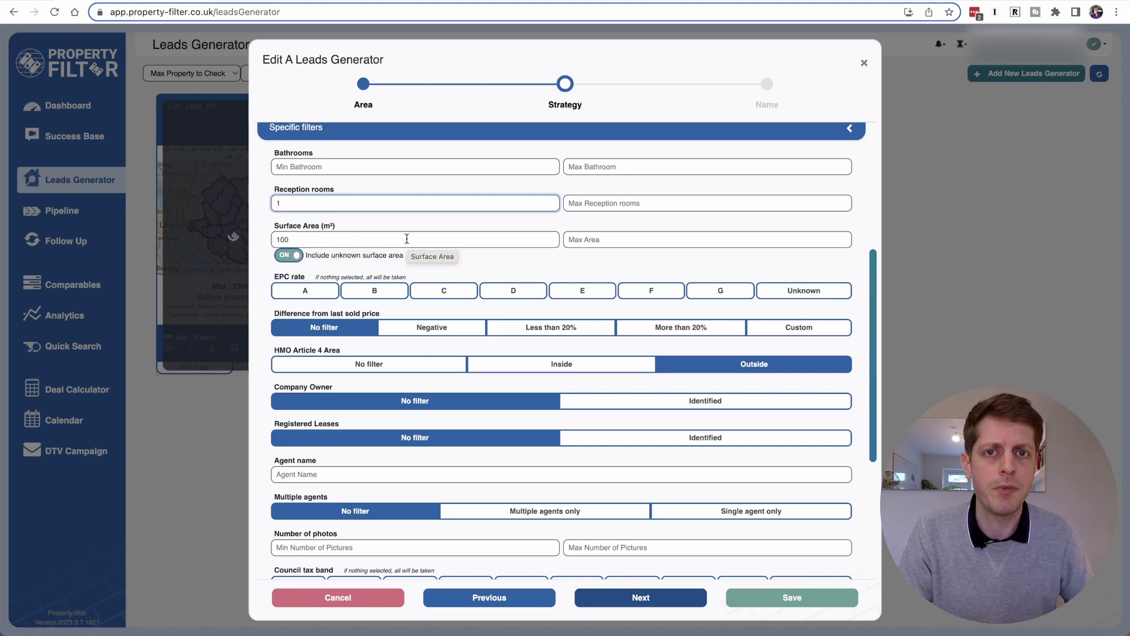
{"action": "scroll", "coordinate": [407, 238], "scroll_direction": "down", "scroll_amount": 4}
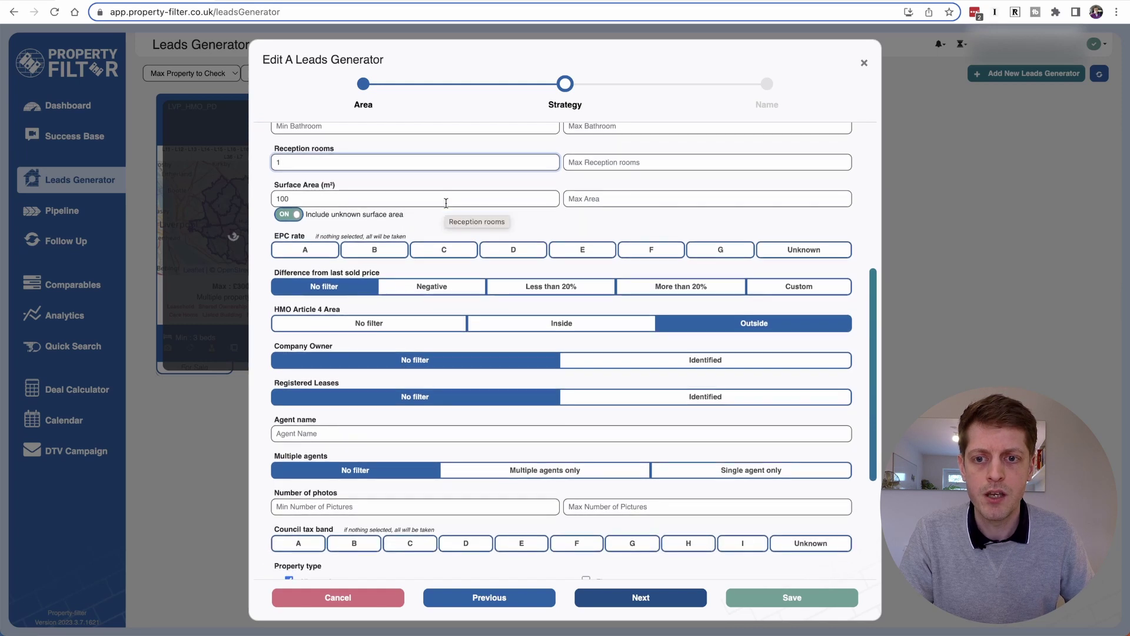
{"action": "scroll", "coordinate": [398, 200], "scroll_direction": "up", "scroll_amount": 8}
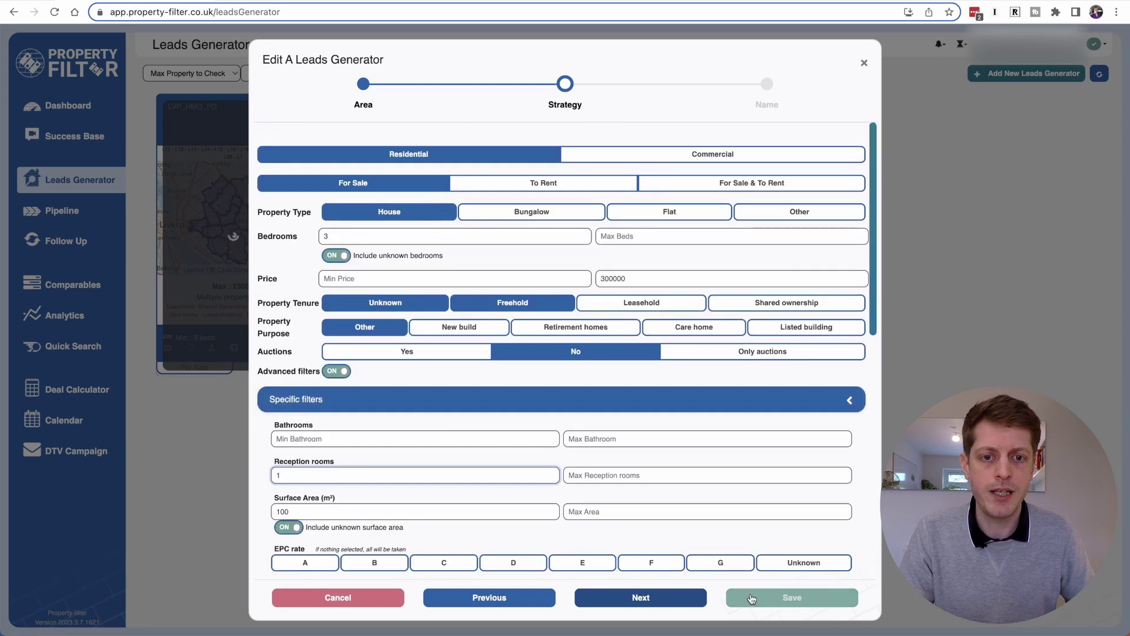
{"action": "left_click", "coordinate": [751, 598]}
{"action": "left_click", "coordinate": [706, 371]}
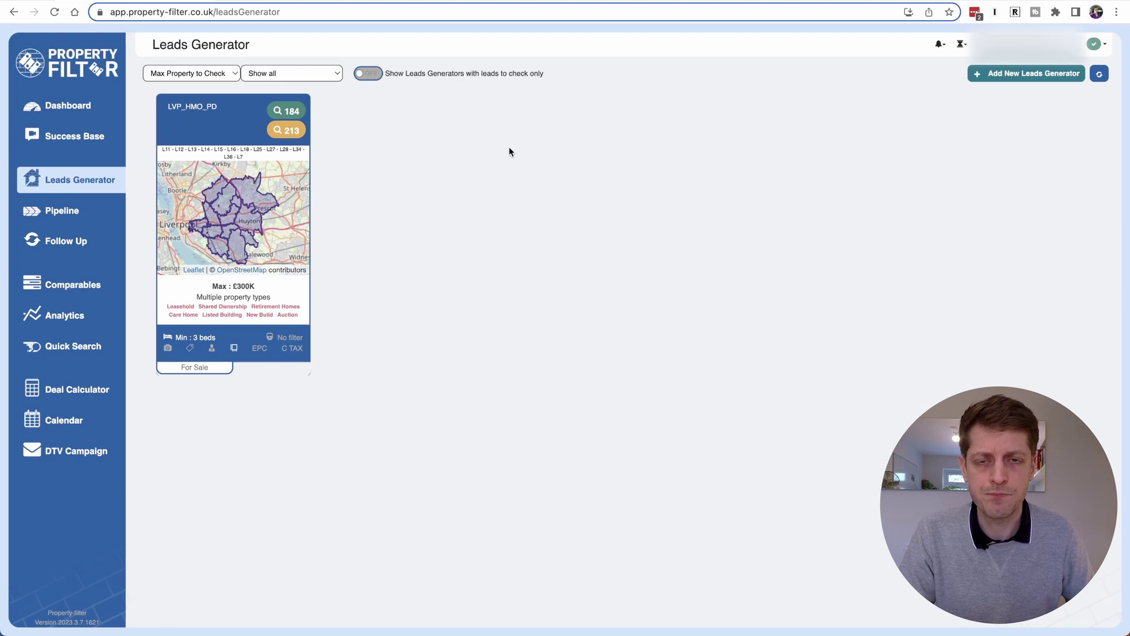
Check leads for LVP_HMO_PD to see its 23 Back & Reduced properties.
{"action": "left_click", "coordinate": [230, 112]}
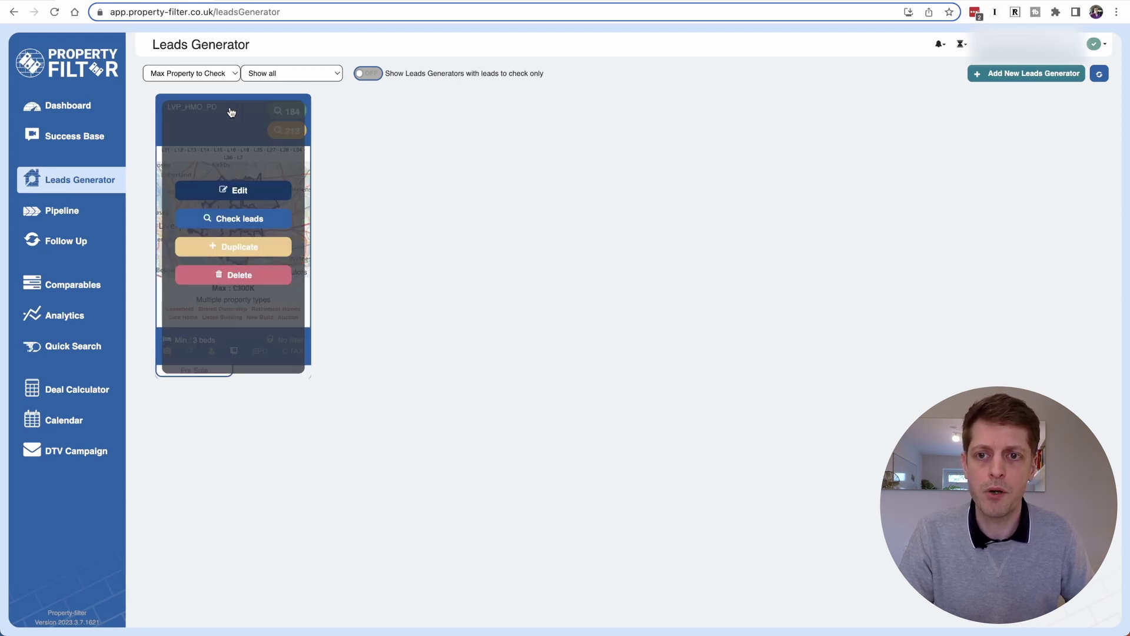
{"action": "left_click", "coordinate": [228, 221]}
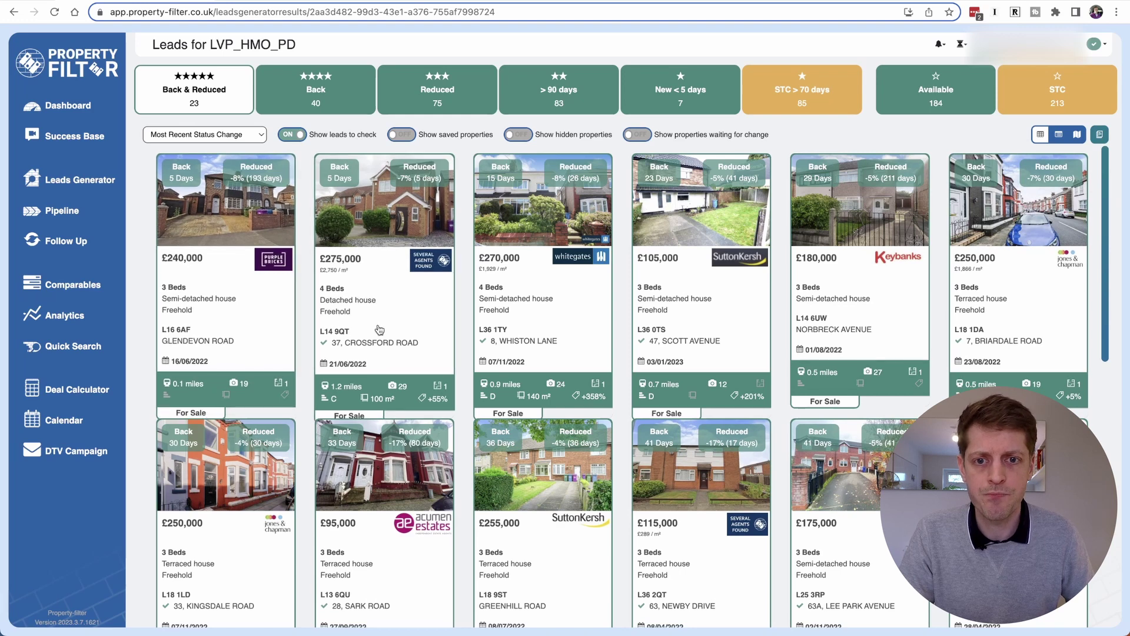
Open the full details of the £250,000 terraced house from the leads list.
{"action": "scroll", "coordinate": [412, 321], "scroll_direction": "down", "scroll_amount": 5}
{"action": "scroll", "coordinate": [439, 317], "scroll_direction": "down", "scroll_amount": 5}
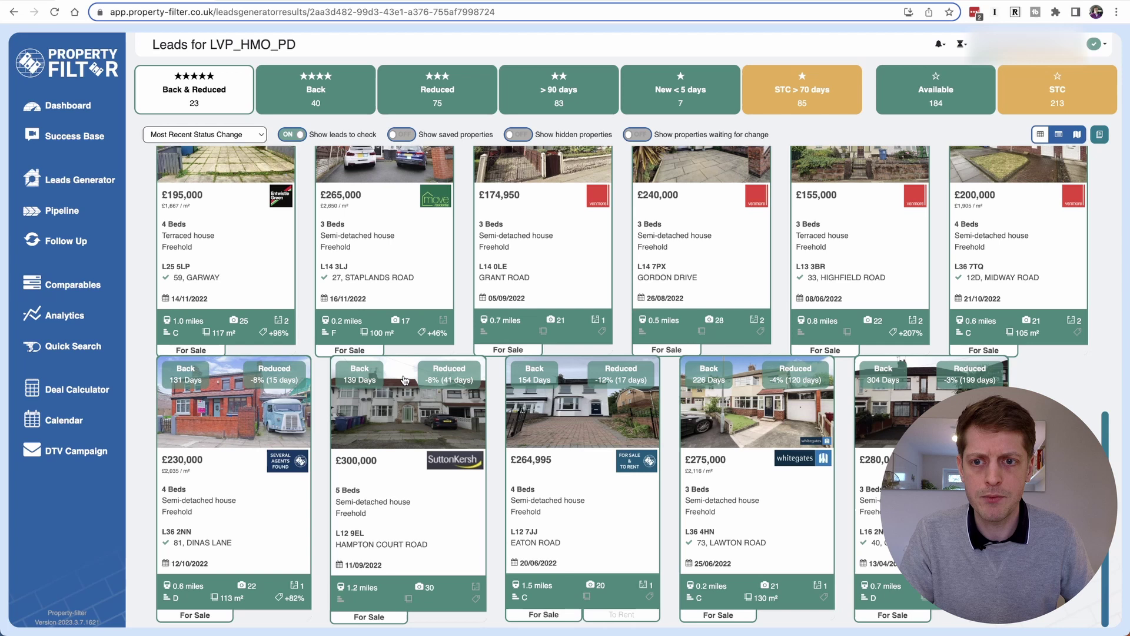
{"action": "scroll", "coordinate": [460, 318], "scroll_direction": "up", "scroll_amount": 5}
{"action": "scroll", "coordinate": [484, 342], "scroll_direction": "up", "scroll_amount": 1}
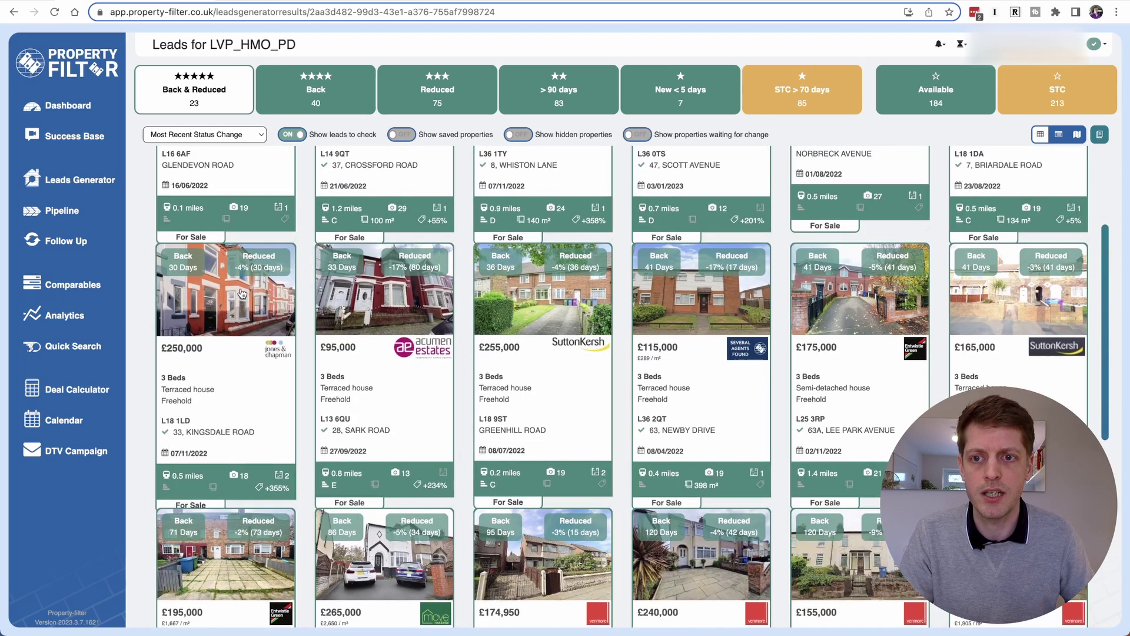
{"action": "left_click", "coordinate": [227, 318]}
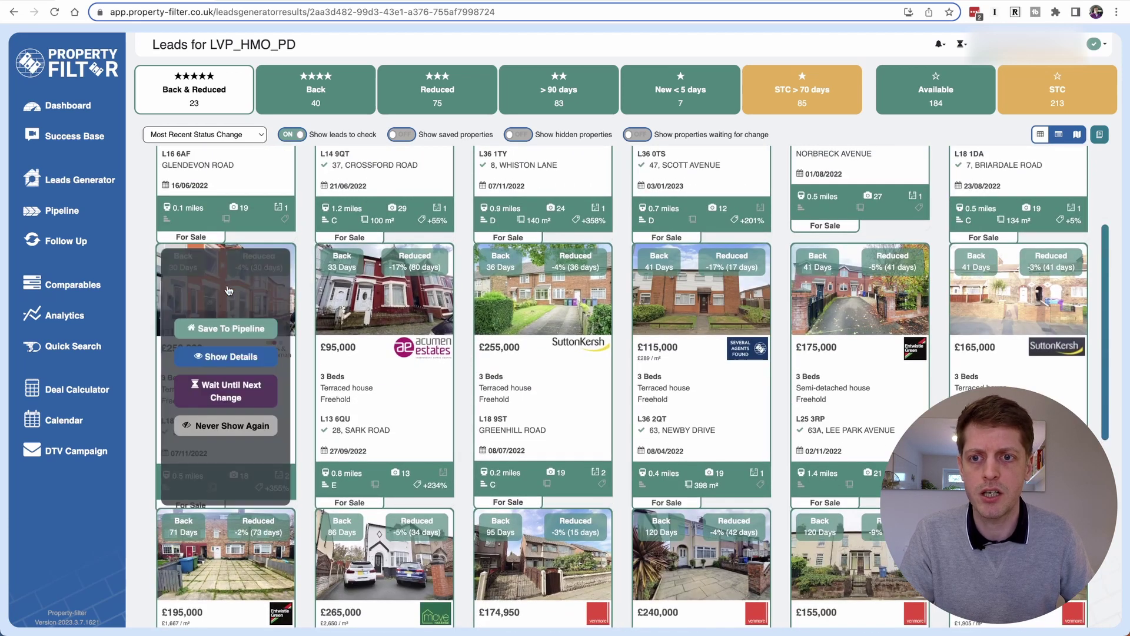
{"action": "left_click", "coordinate": [231, 356]}
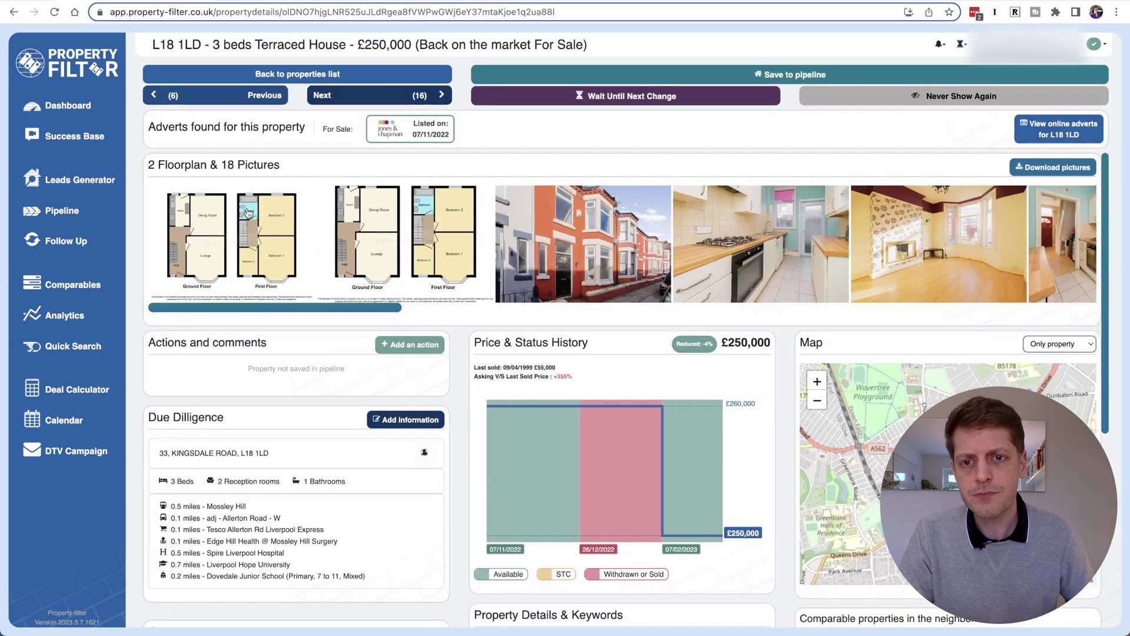
Inspect the Price & Status History chart showing the reduction from £260,000 to £250,000.
{"action": "scroll", "coordinate": [372, 224], "scroll_direction": "down", "scroll_amount": 3}
{"action": "scroll", "coordinate": [372, 223], "scroll_direction": "down", "scroll_amount": 1}
{"action": "mouse_move", "coordinate": [488, 233]}
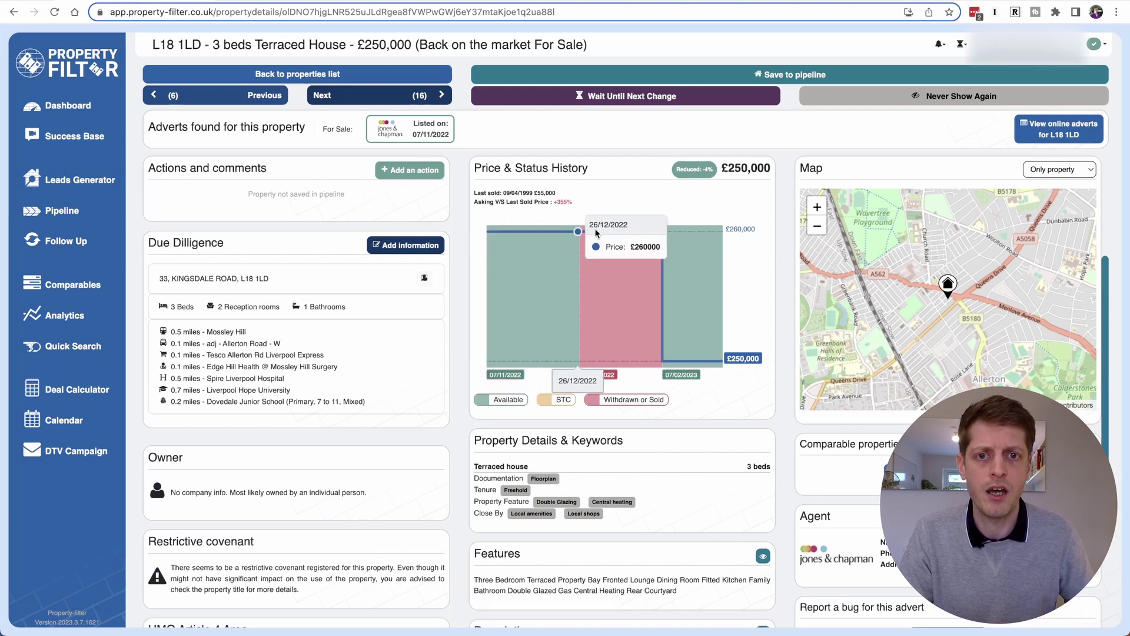
{"action": "mouse_move", "coordinate": [588, 231]}
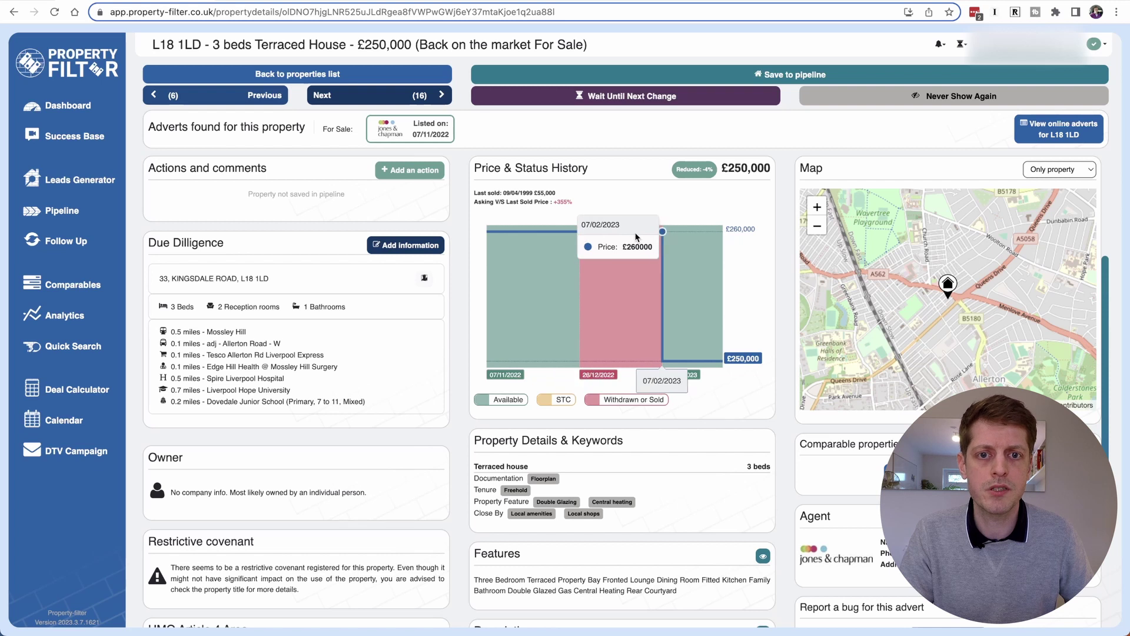
{"action": "mouse_move", "coordinate": [665, 234]}
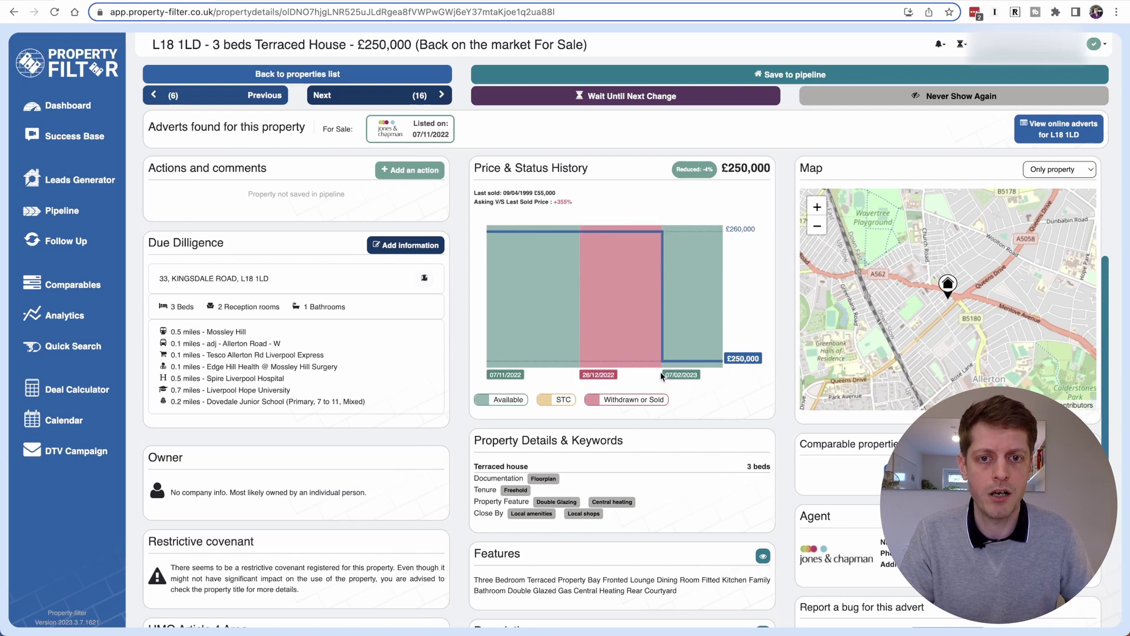
{"action": "mouse_move", "coordinate": [662, 358]}
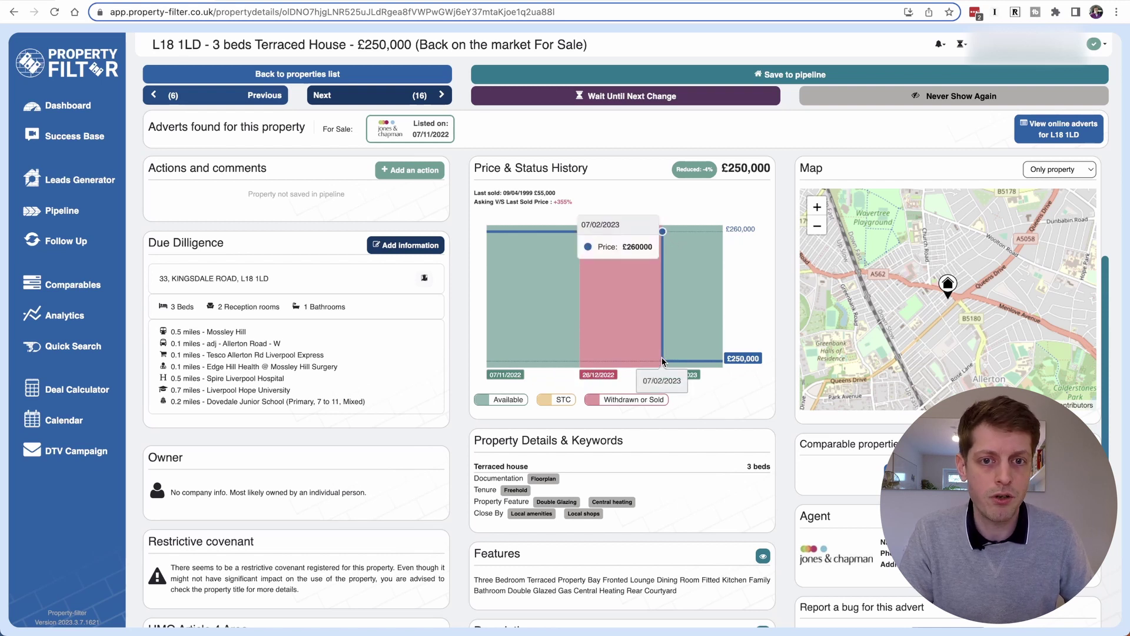
{"action": "mouse_move", "coordinate": [569, 303]}
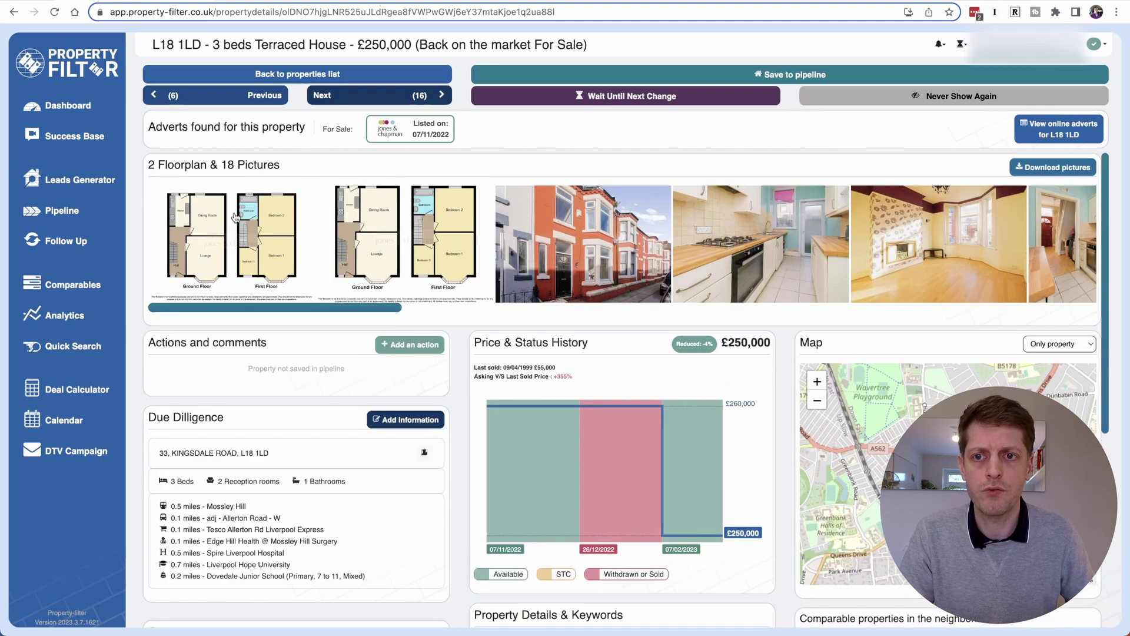
{"action": "left_click", "coordinate": [323, 200]}
{"action": "key", "text": "Right"}
{"action": "key", "text": "Right"}
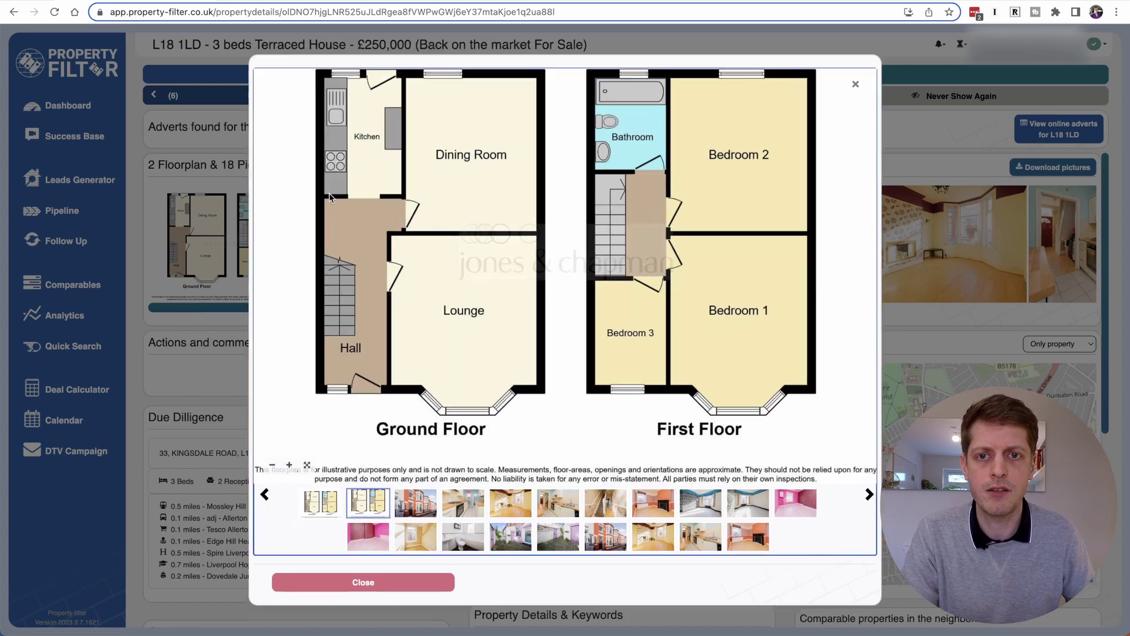
{"action": "key", "text": "Right"}
{"action": "key", "text": "Right"}
{"action": "key", "text": "Right"}
{"action": "key", "text": "Right"}
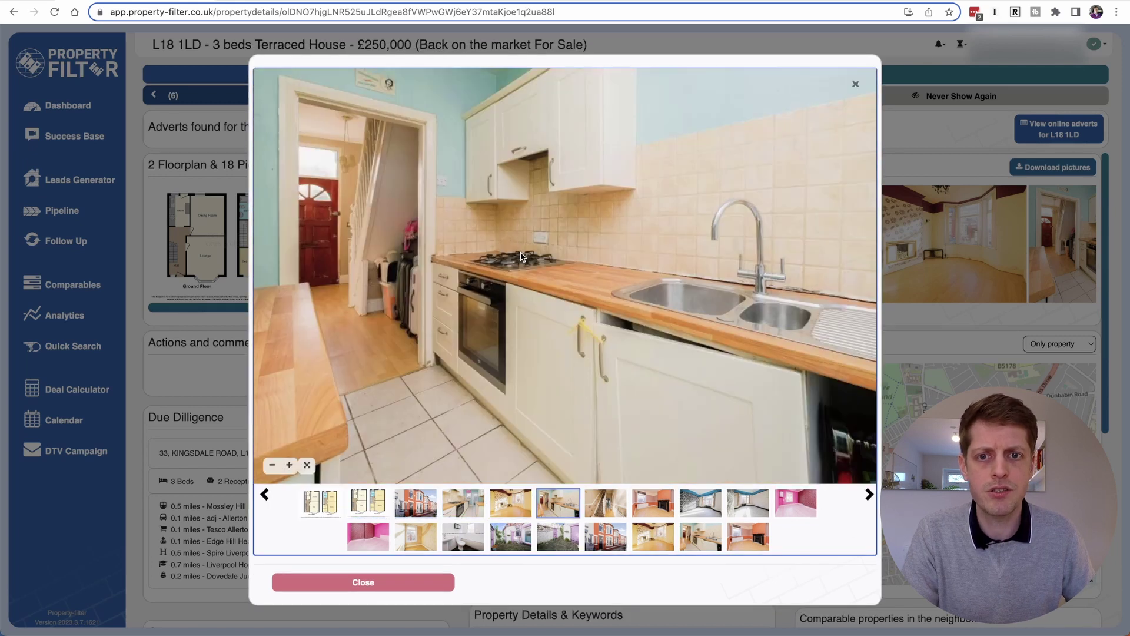
{"action": "key", "text": "Right"}
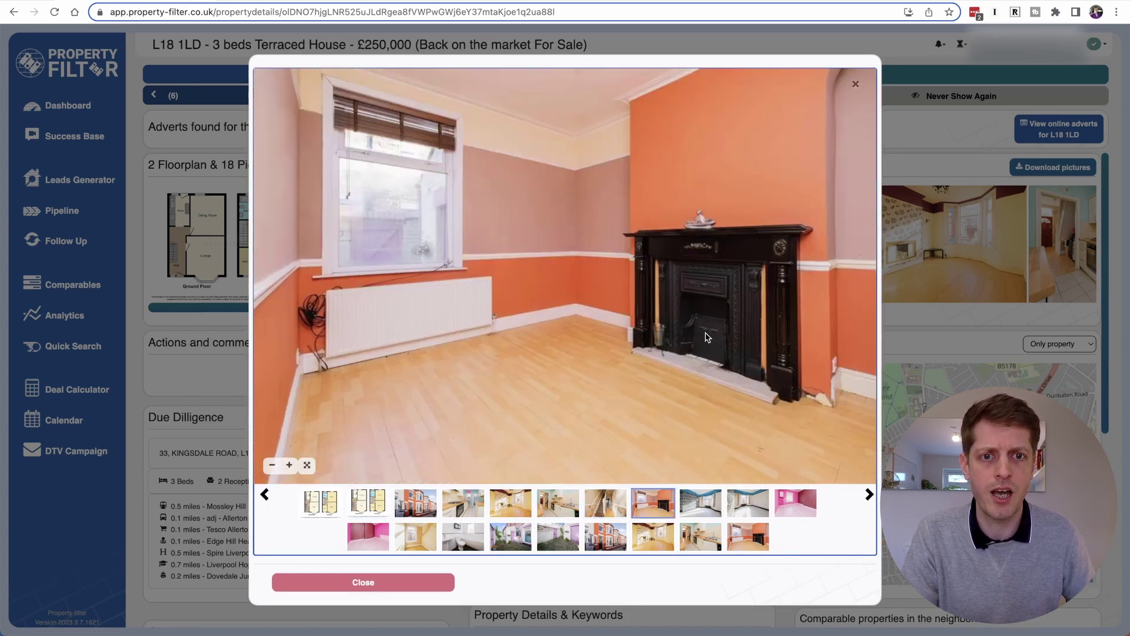
{"action": "key", "text": "Right"}
{"action": "key", "text": "Right"}
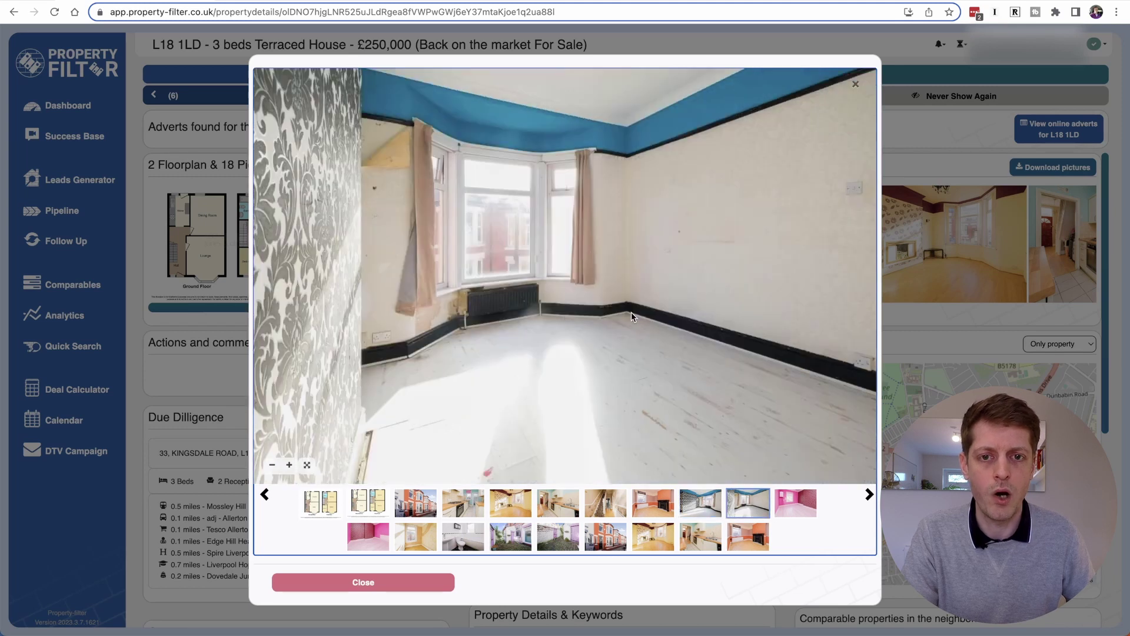
{"action": "left_click", "coordinate": [857, 87]}
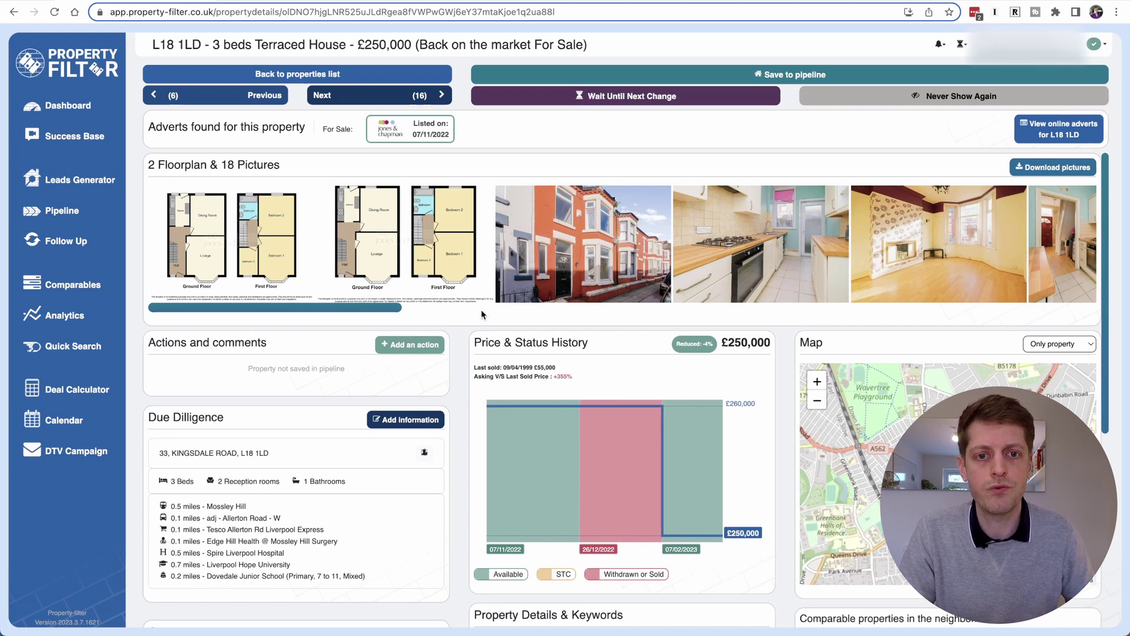
Set the Map dropdown to show Nearby Article4 areas.
{"action": "scroll", "coordinate": [406, 295], "scroll_direction": "down", "scroll_amount": 3}
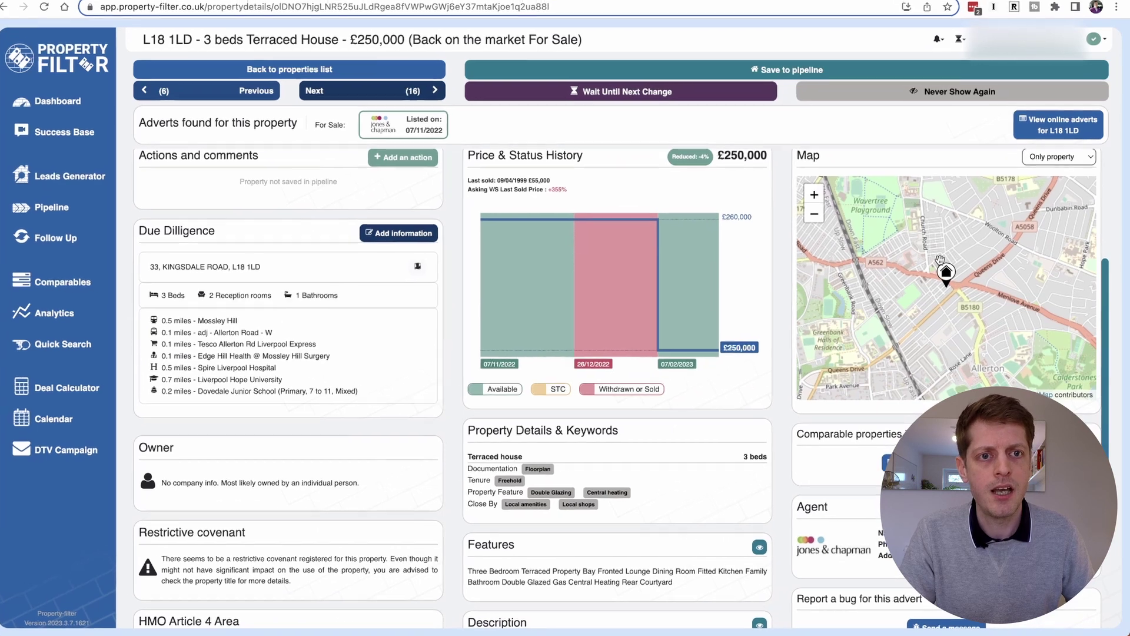
{"action": "scroll", "coordinate": [930, 290], "scroll_direction": "up", "scroll_amount": 3}
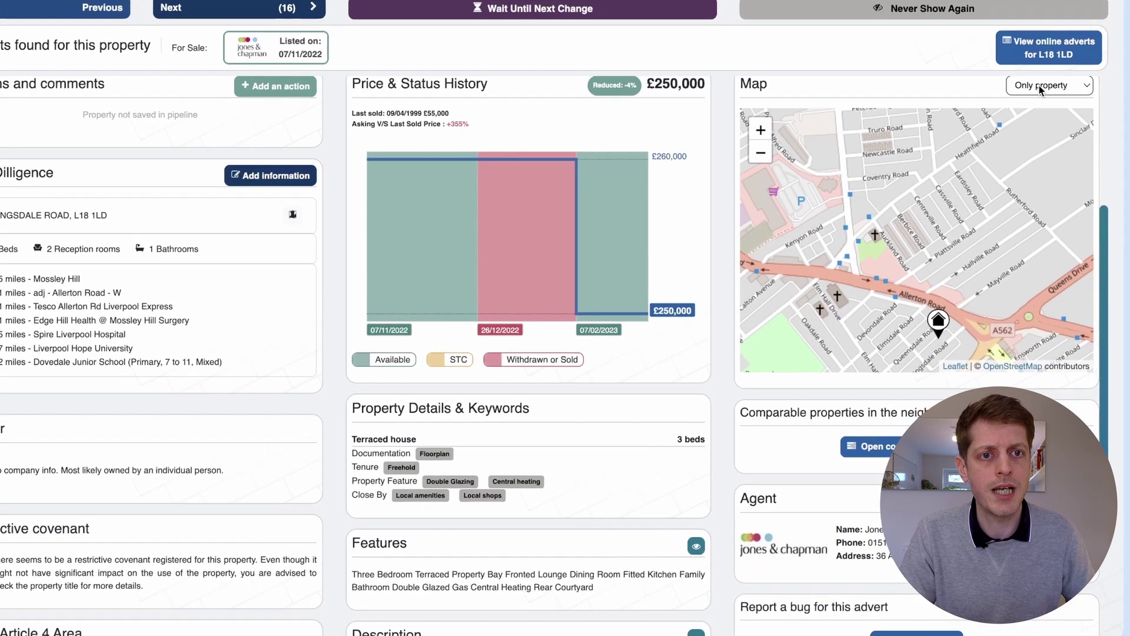
{"action": "left_click", "coordinate": [1040, 86]}
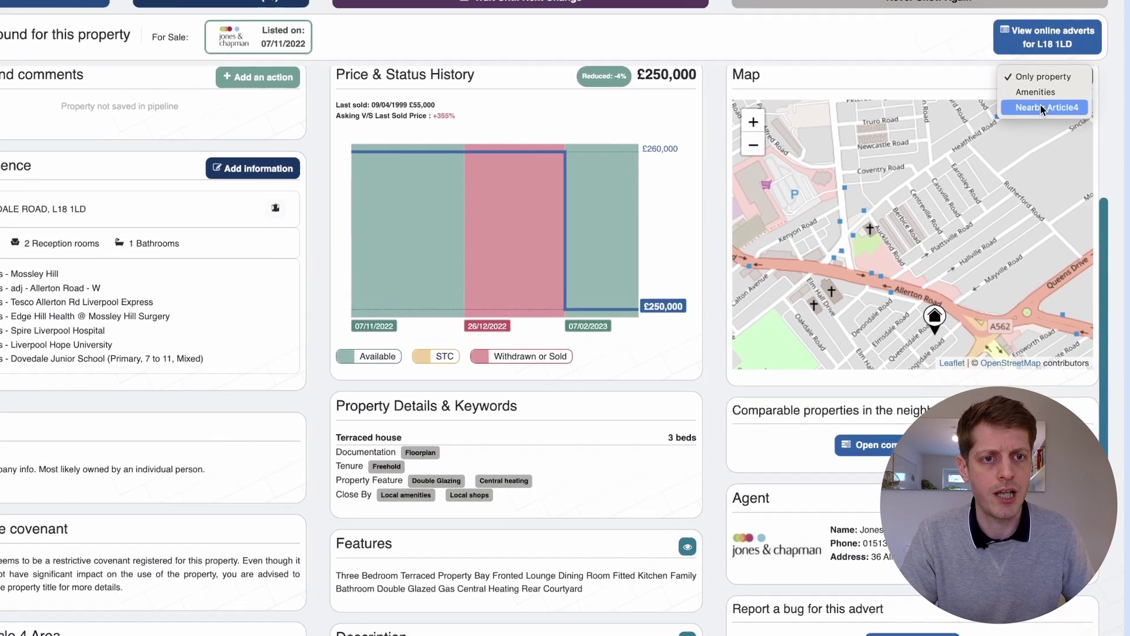
{"action": "left_click", "coordinate": [1039, 86]}
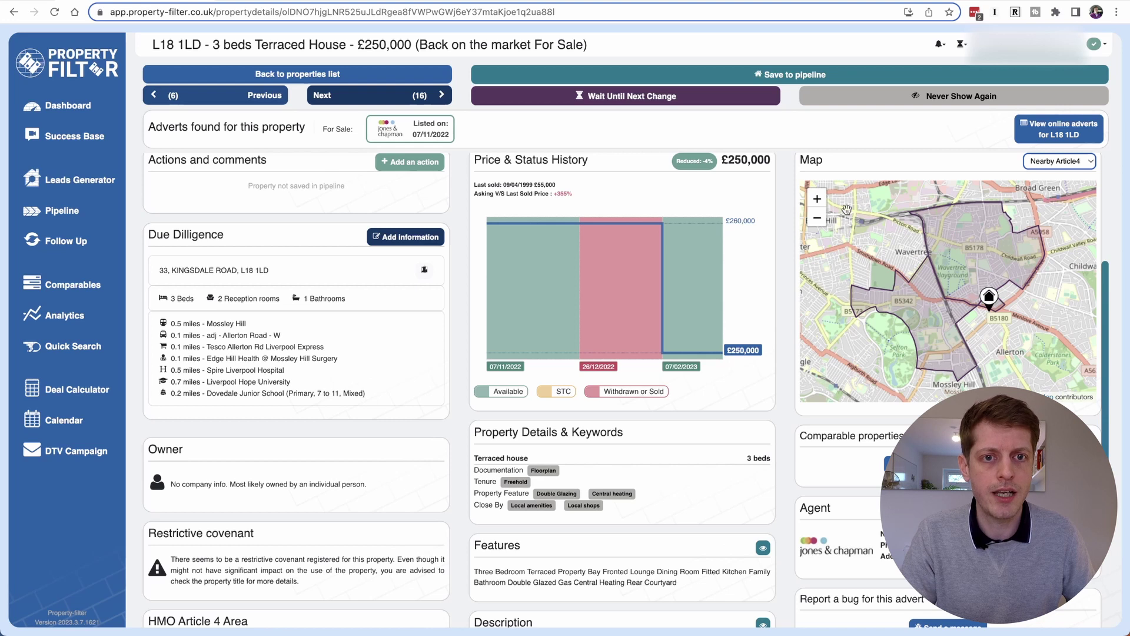
Inspect Article 4 boundaries around the Kingsdale Road property, then go back to the leads list.
{"action": "left_click", "coordinate": [824, 202]}
{"action": "scroll", "coordinate": [978, 260], "scroll_direction": "up", "scroll_amount": 3}
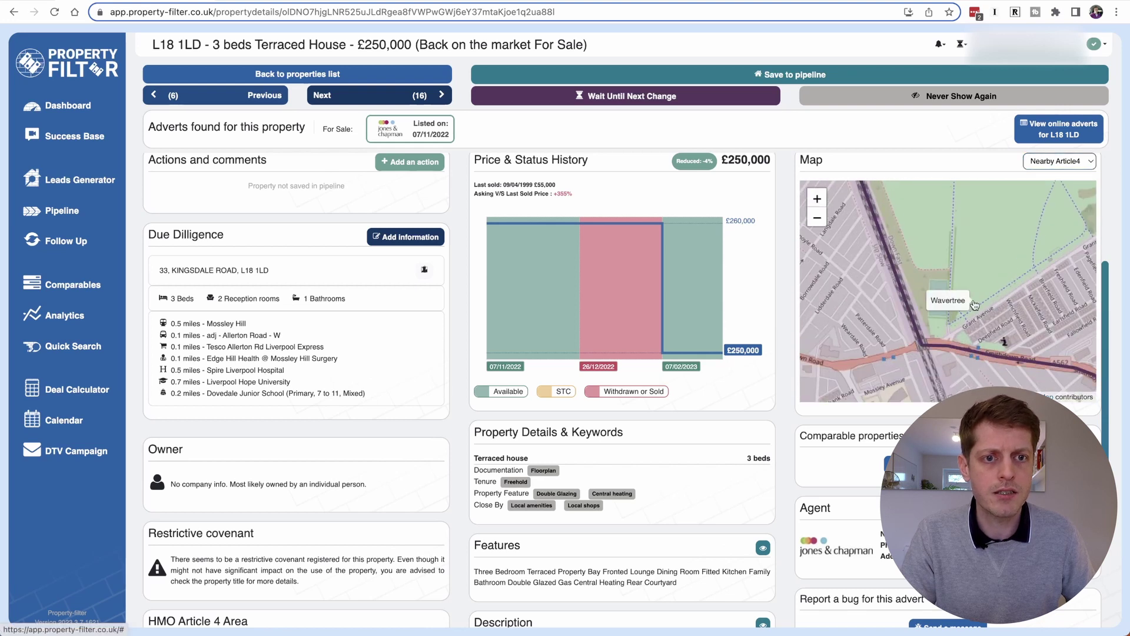
{"action": "scroll", "coordinate": [977, 259], "scroll_direction": "up", "scroll_amount": 1}
{"action": "left_click_drag", "start_coordinate": [986, 242], "coordinate": [836, 224]}
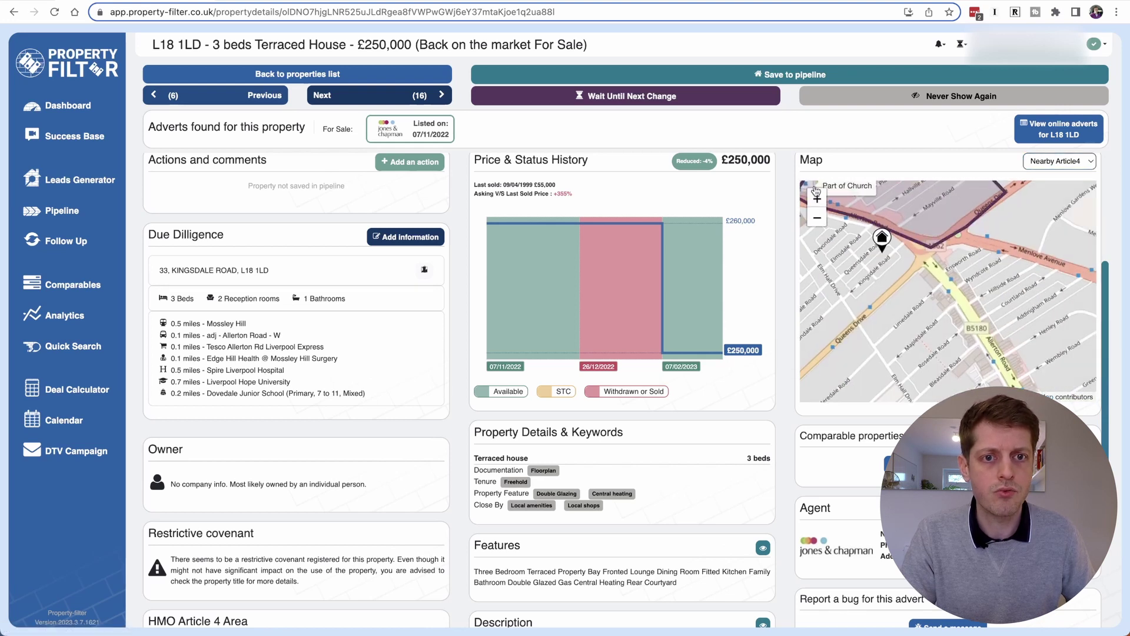
{"action": "scroll", "coordinate": [877, 212], "scroll_direction": "up", "scroll_amount": 2}
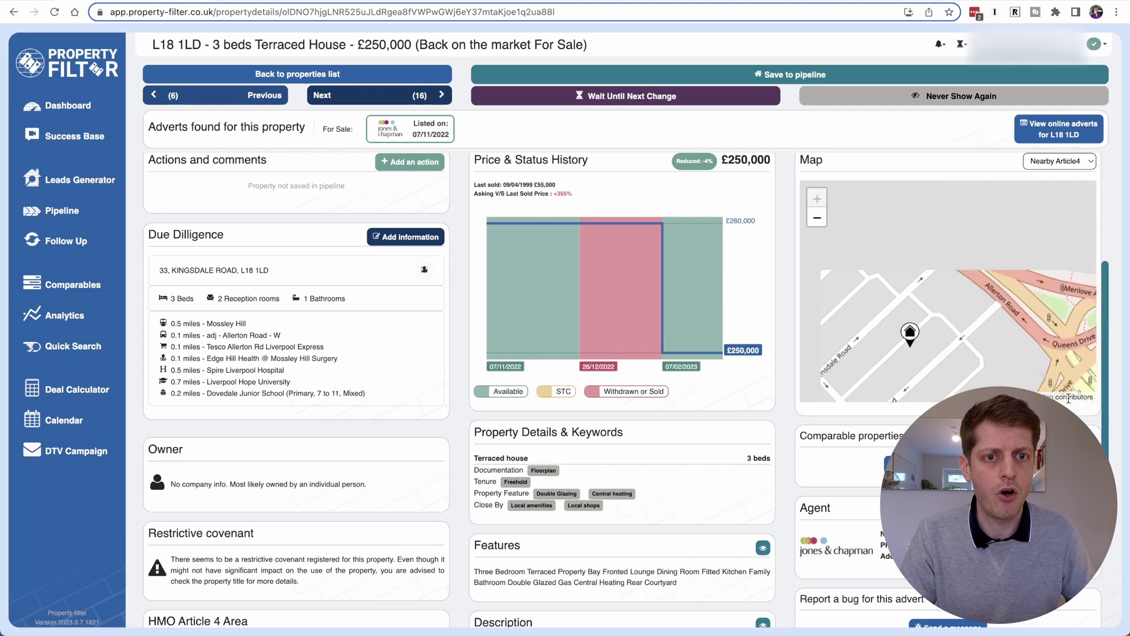
{"action": "left_click_drag", "start_coordinate": [977, 352], "coordinate": [1012, 301]}
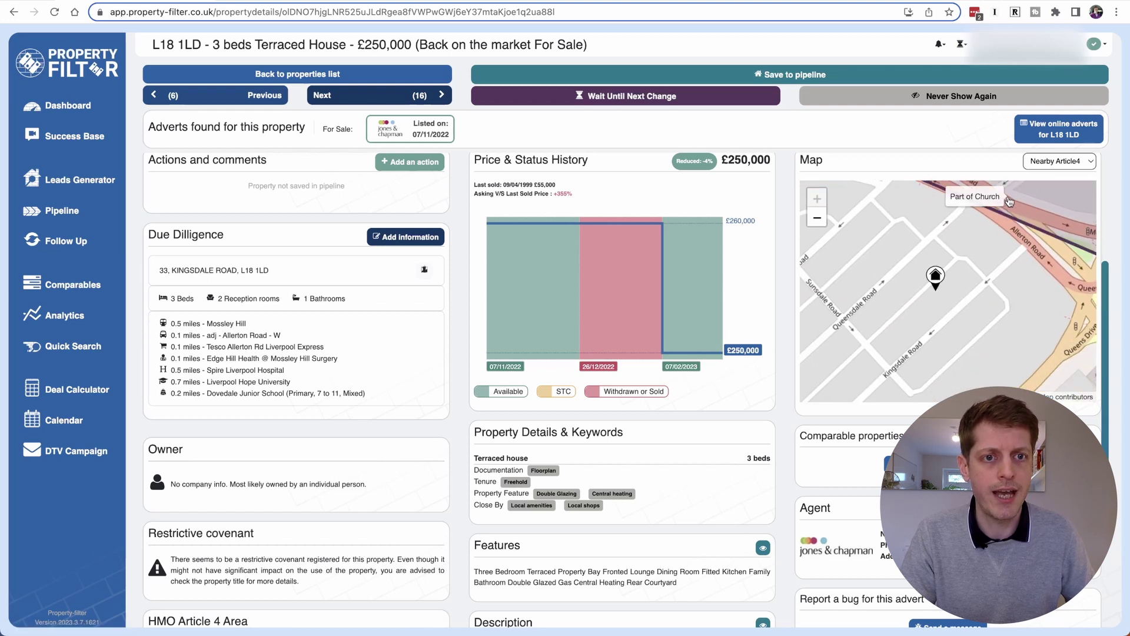
{"action": "mouse_move", "coordinate": [978, 261]}
{"action": "left_mouse_down"}
{"action": "mouse_move", "coordinate": [925, 349]}
{"action": "mouse_move", "coordinate": [933, 228]}
{"action": "left_mouse_up"}
{"action": "mouse_move", "coordinate": [904, 261]}
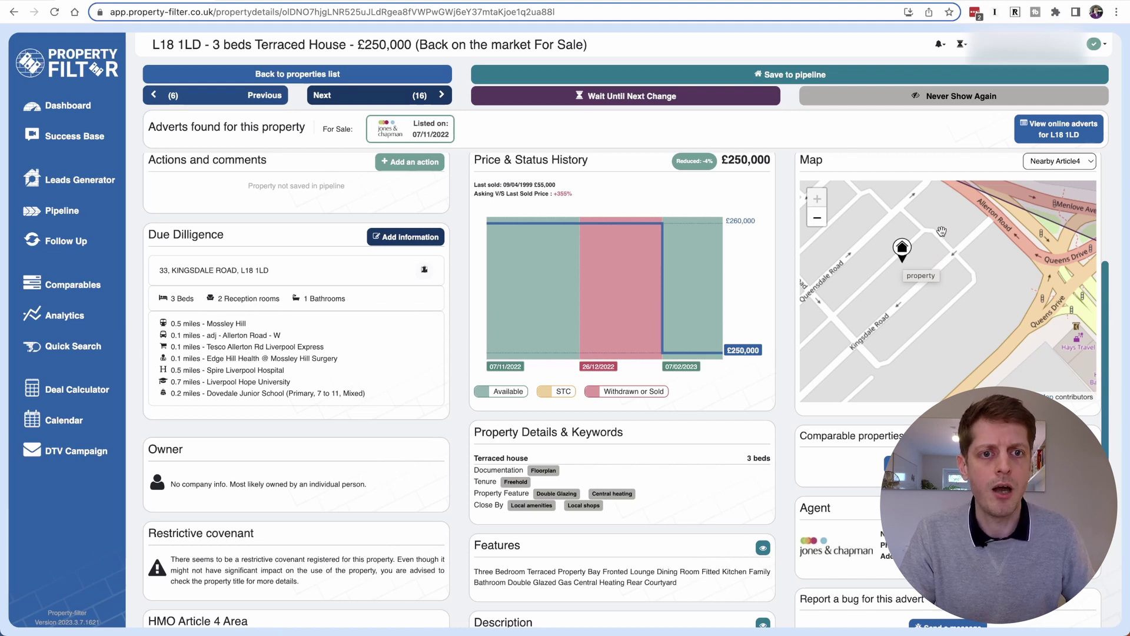
{"action": "scroll", "coordinate": [942, 236], "scroll_direction": "up", "scroll_amount": 2}
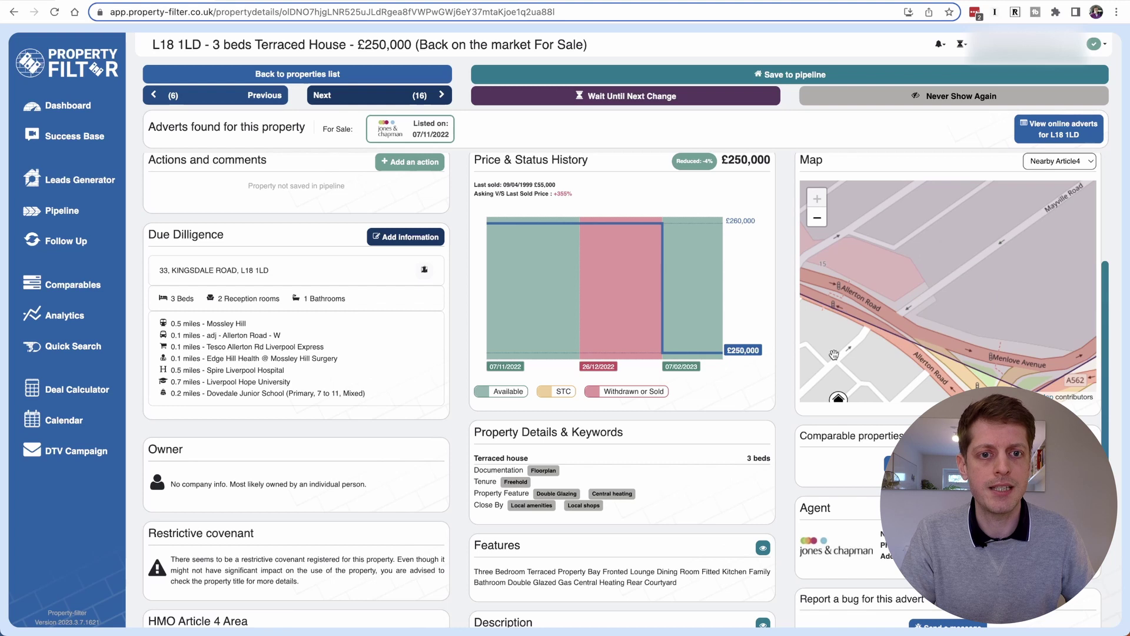
{"action": "left_click_drag", "start_coordinate": [842, 310], "coordinate": [885, 269]}
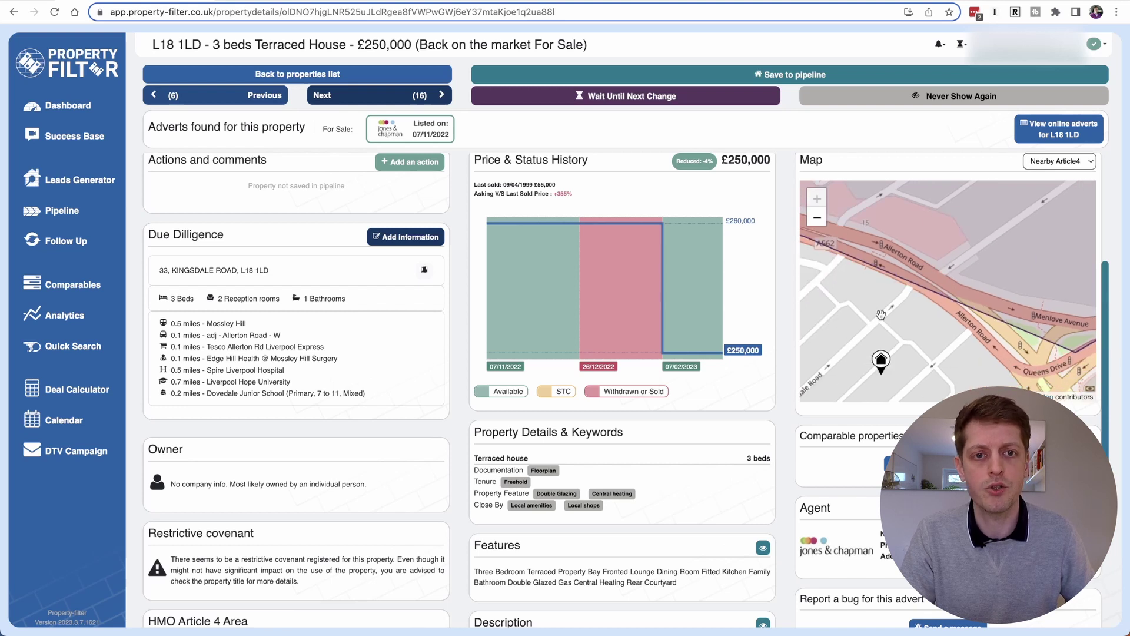
{"action": "mouse_move", "coordinate": [876, 315]}
{"action": "left_mouse_down"}
{"action": "mouse_move", "coordinate": [958, 238]}
{"action": "mouse_move", "coordinate": [918, 288]}
{"action": "mouse_move", "coordinate": [916, 315]}
{"action": "left_mouse_up"}
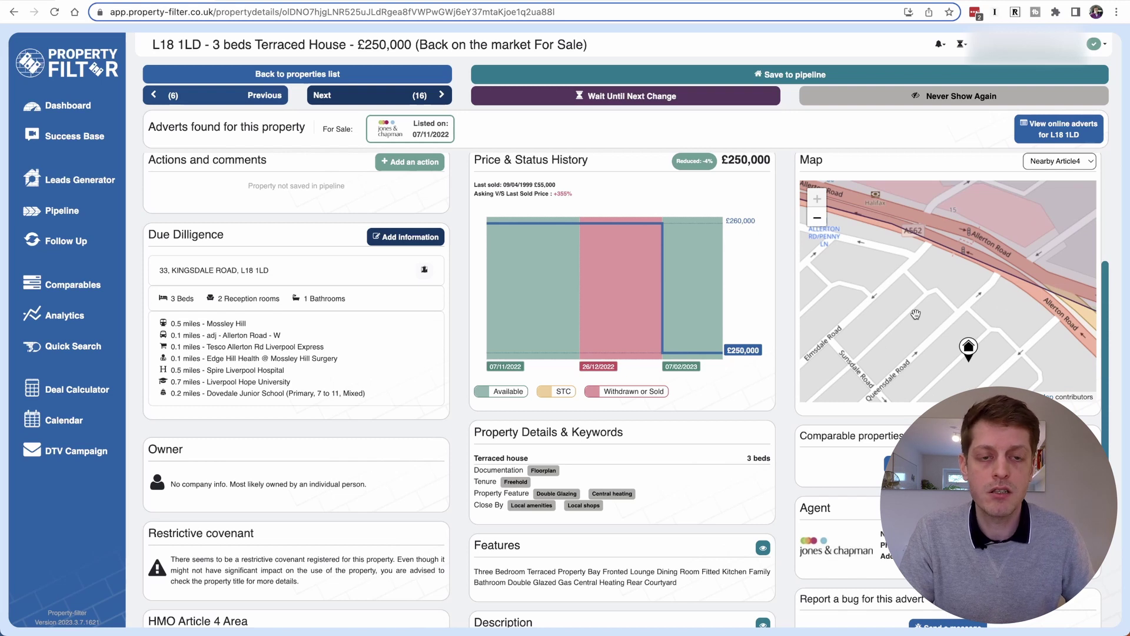
{"action": "left_click_drag", "start_coordinate": [902, 309], "coordinate": [901, 289]}
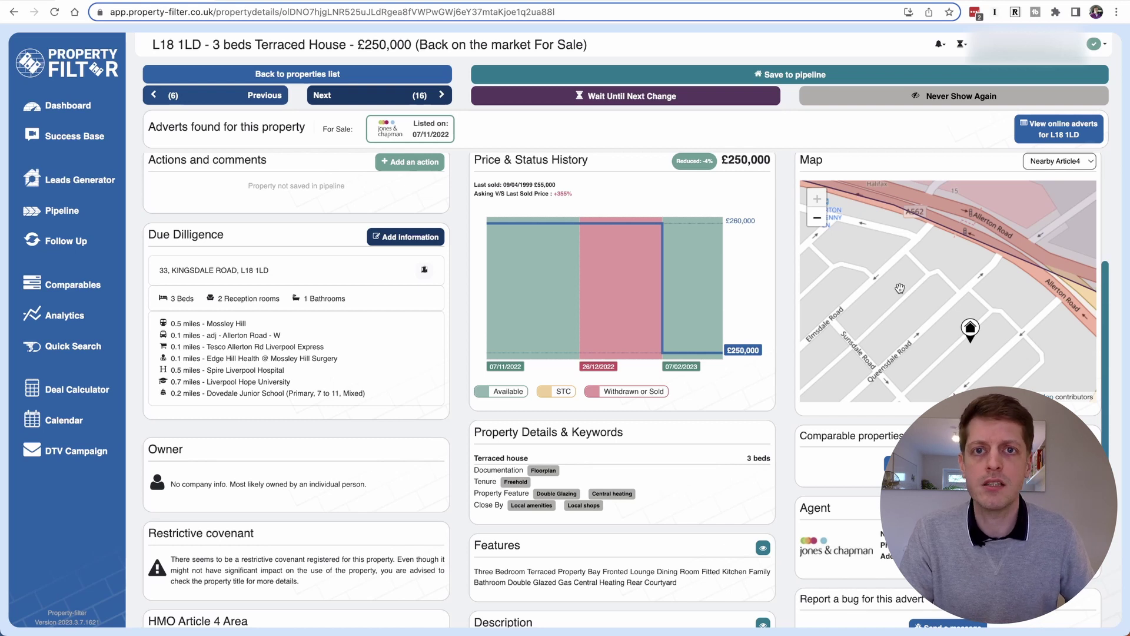
{"action": "left_click_drag", "start_coordinate": [900, 288], "coordinate": [926, 307]}
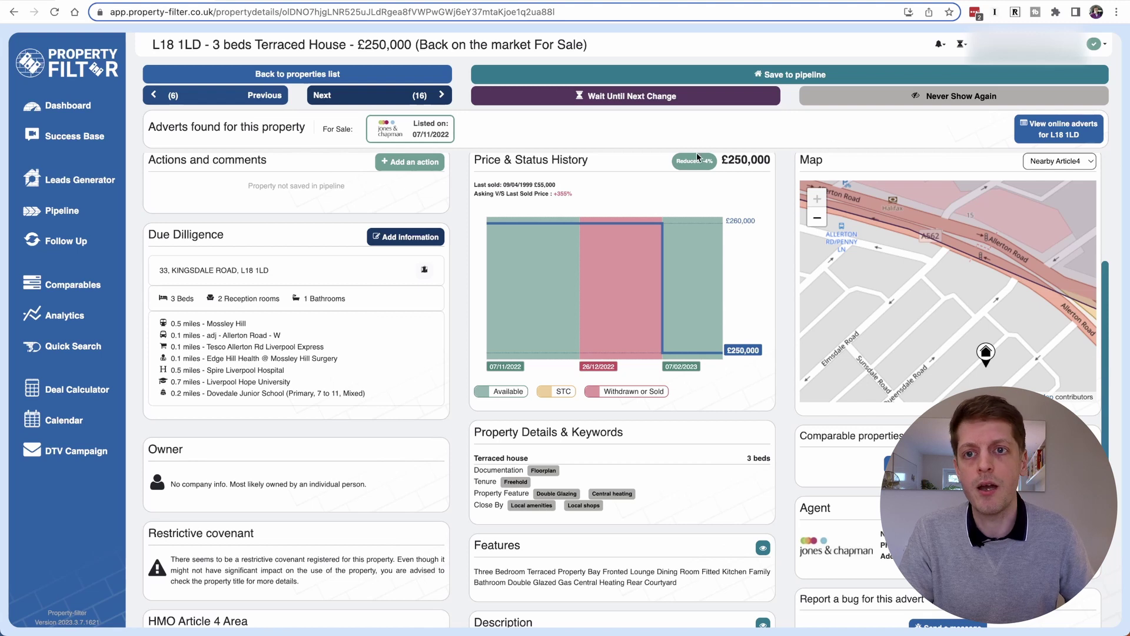
{"action": "left_click", "coordinate": [321, 77]}
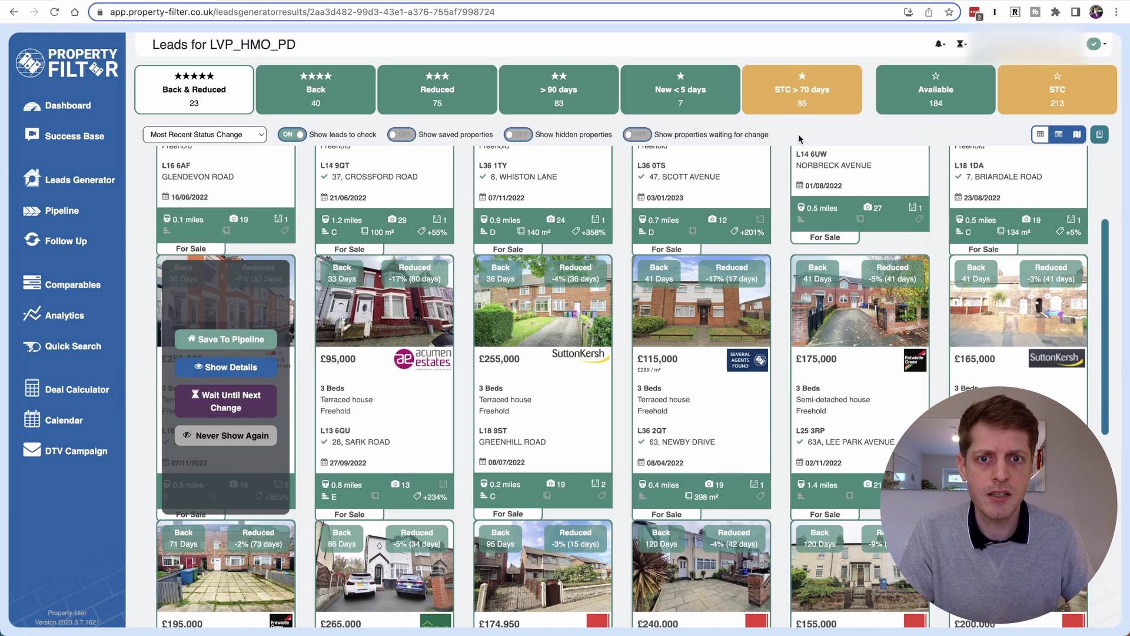
{"action": "scroll", "coordinate": [383, 282], "scroll_direction": "up", "scroll_amount": 3}
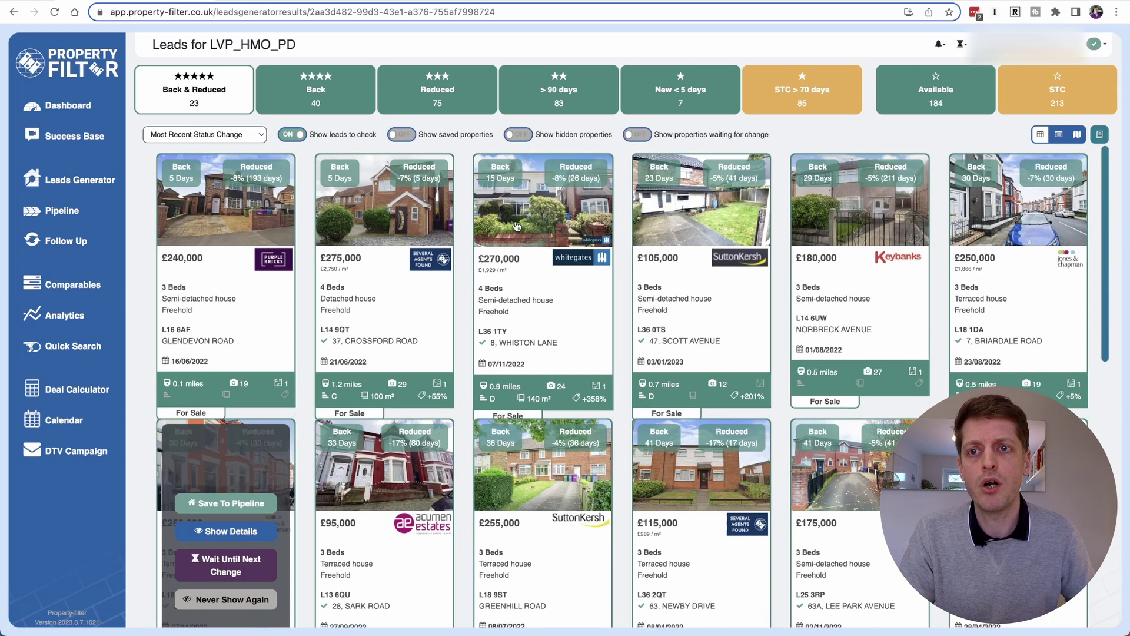